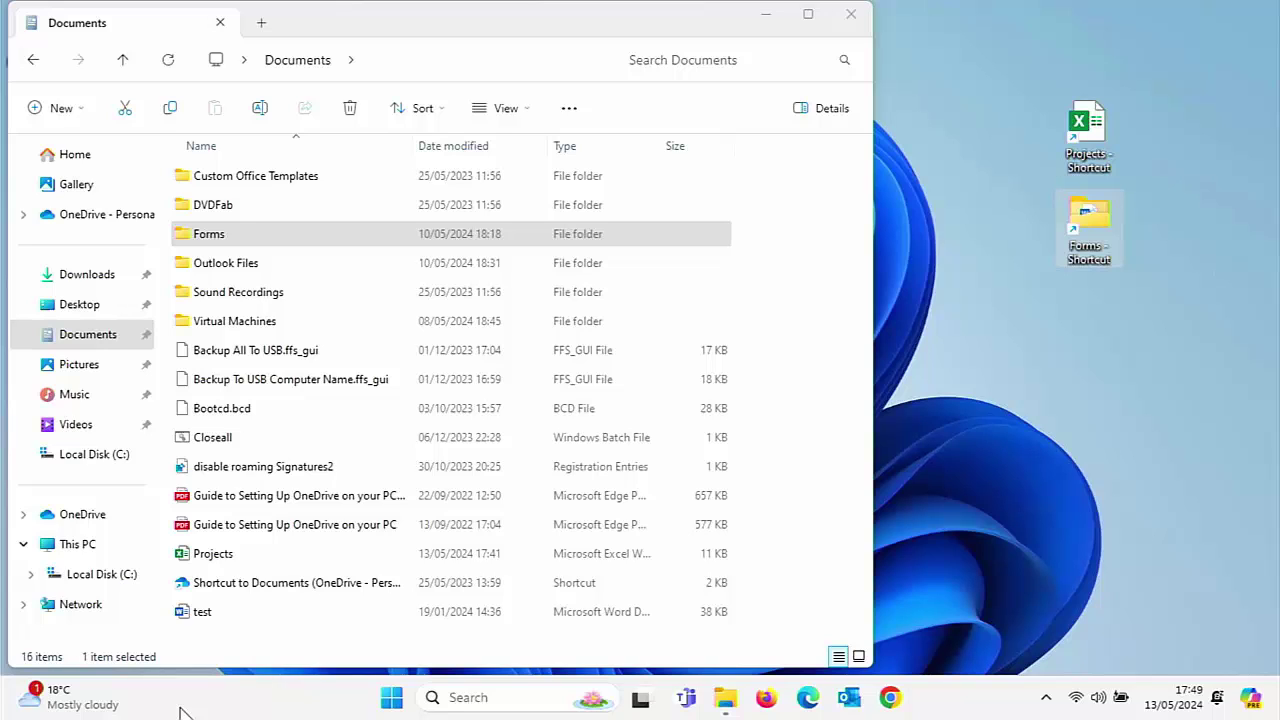
Step: Start a fresh File Explorer window and browse the Documents, Pictures, Downloads, Music and Videos folders, ending in Documents
{"action": "left_click", "coordinate": [851, 14]}
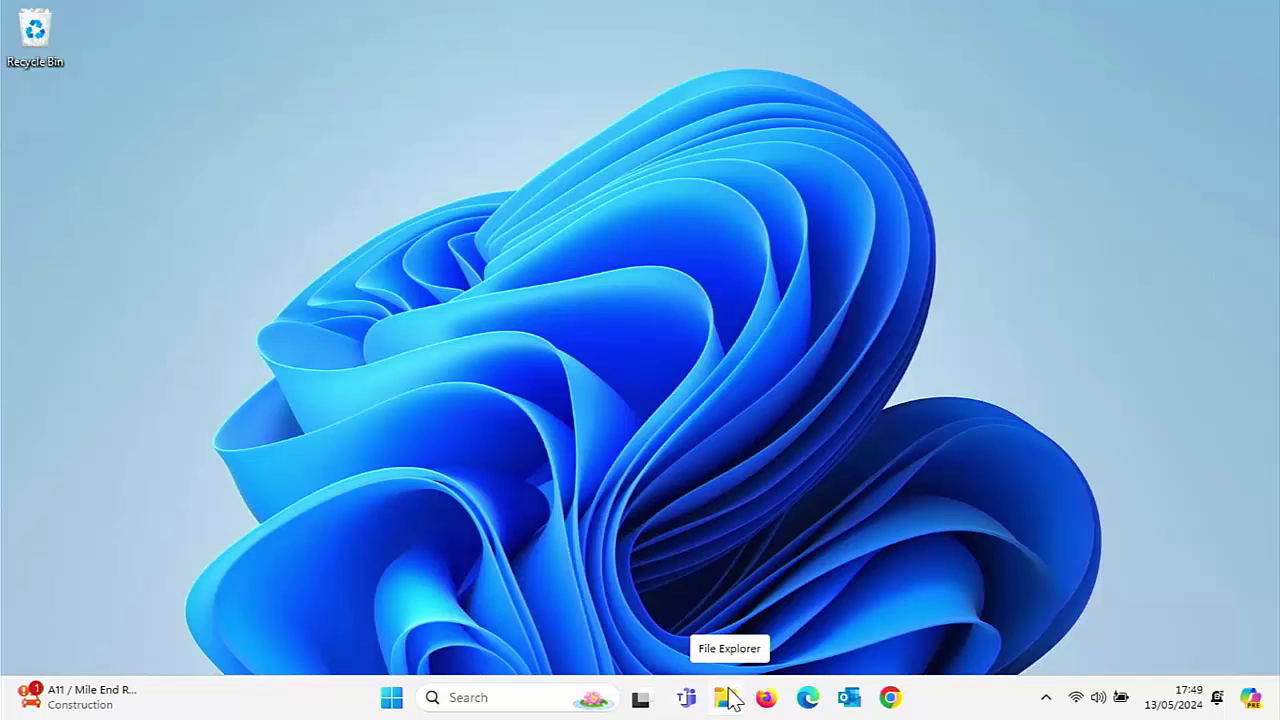
{"action": "left_click", "coordinate": [728, 700]}
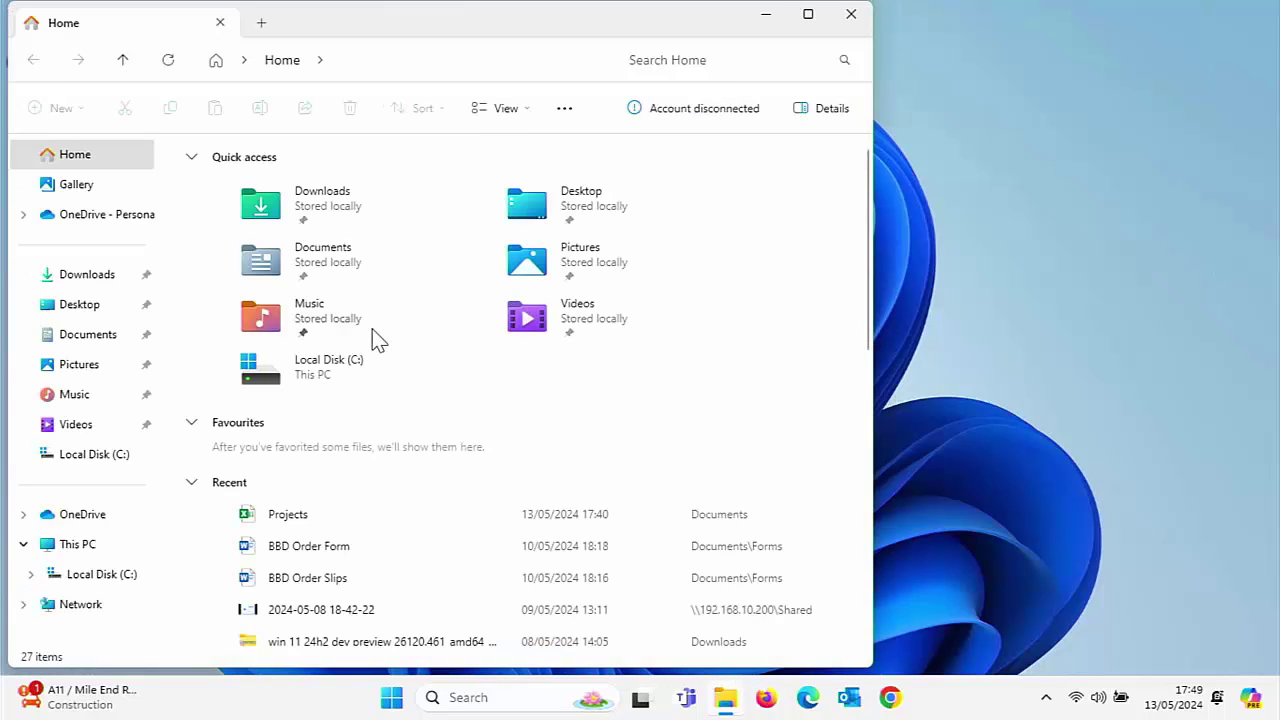
{"action": "left_click", "coordinate": [118, 338]}
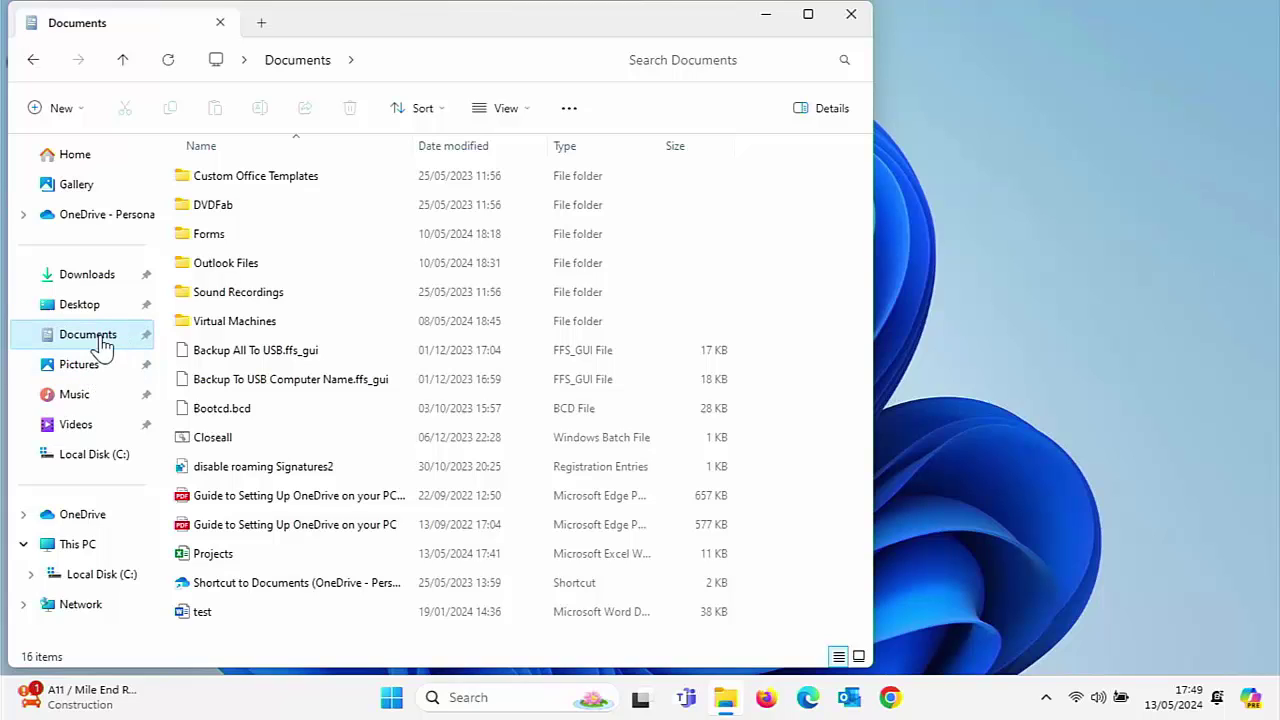
{"action": "left_click", "coordinate": [92, 367]}
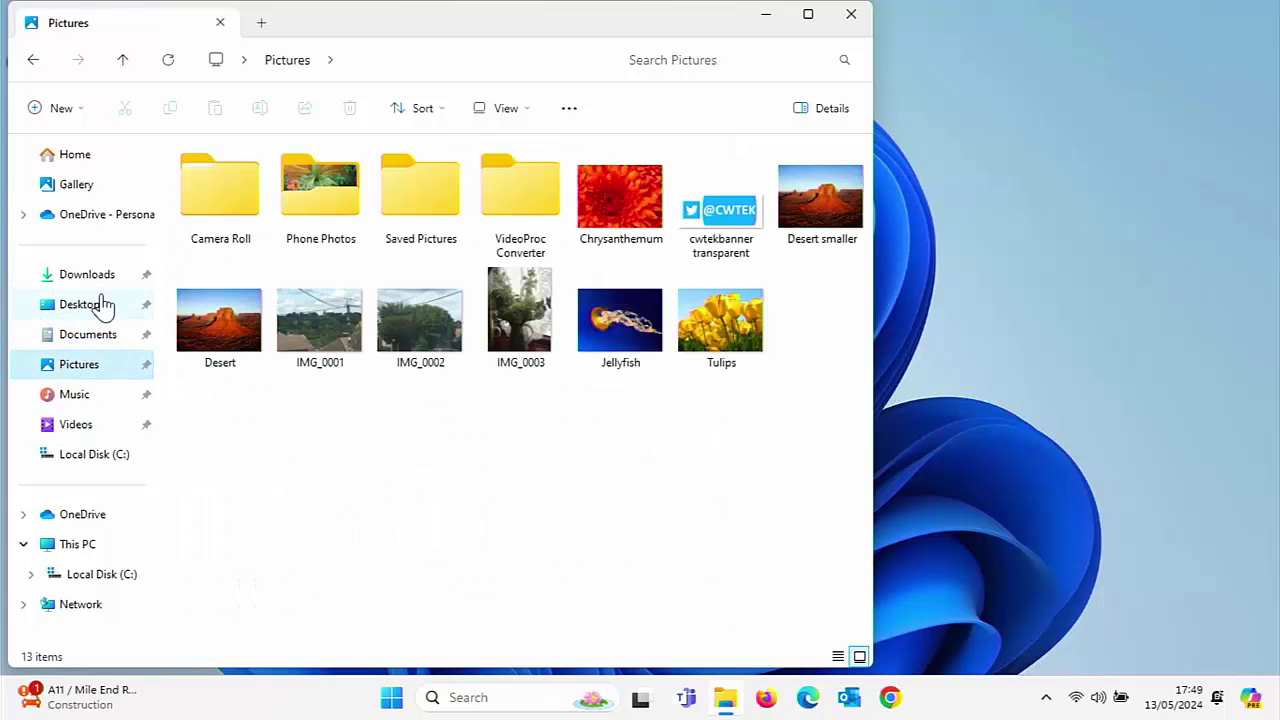
{"action": "left_click", "coordinate": [101, 280]}
{"action": "left_click", "coordinate": [100, 395]}
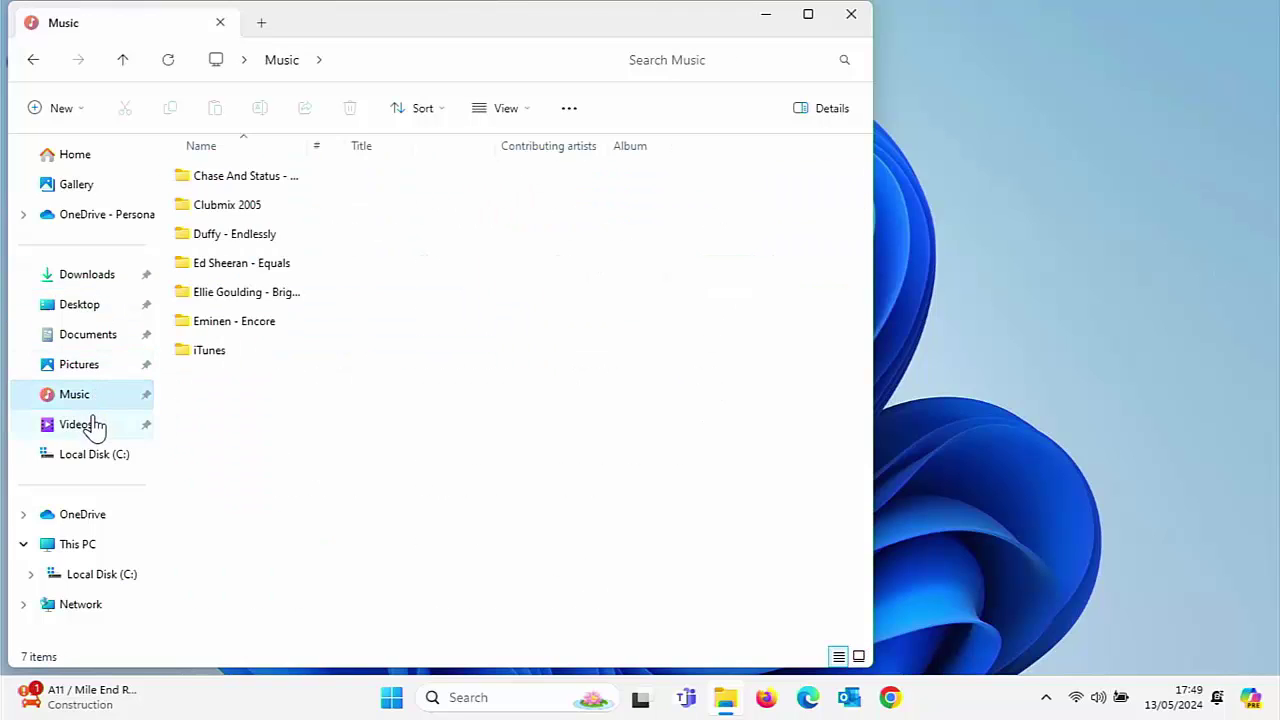
{"action": "left_click", "coordinate": [92, 424]}
{"action": "left_click", "coordinate": [102, 340]}
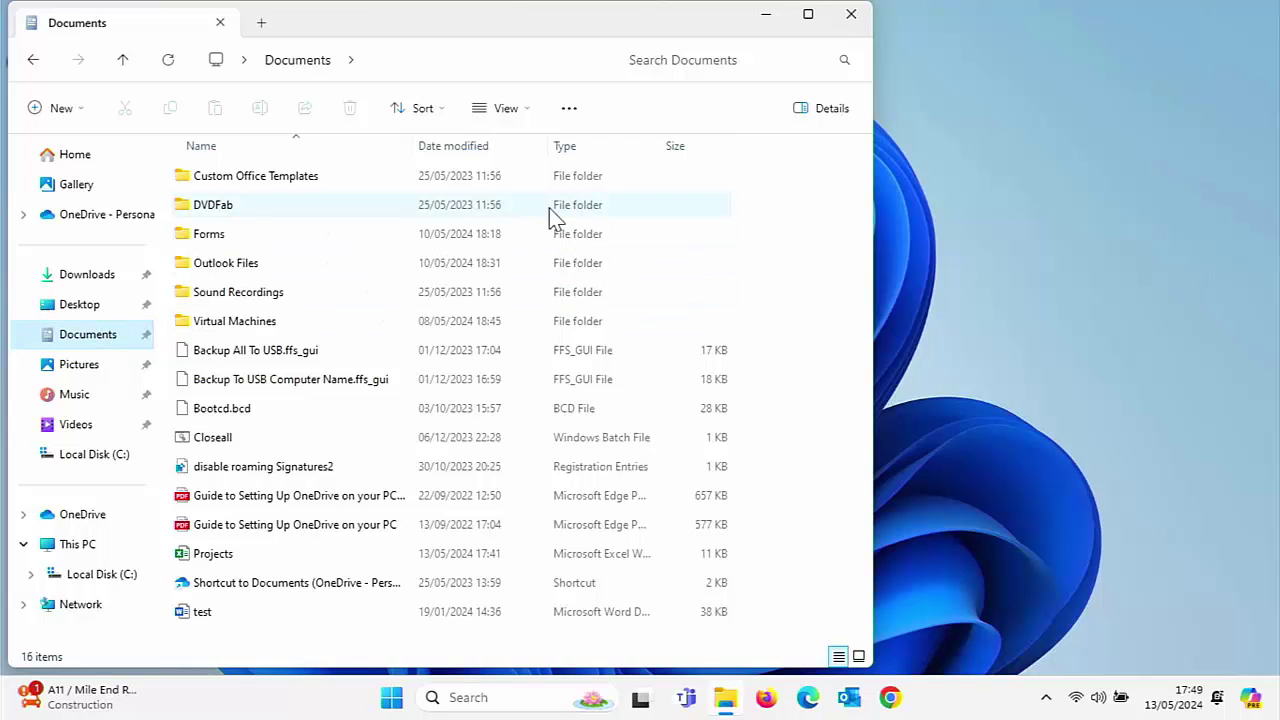
Step: Maximize the file window, view the contents of the Forms folder inside Documents and close the window
{"action": "left_click", "coordinate": [808, 15]}
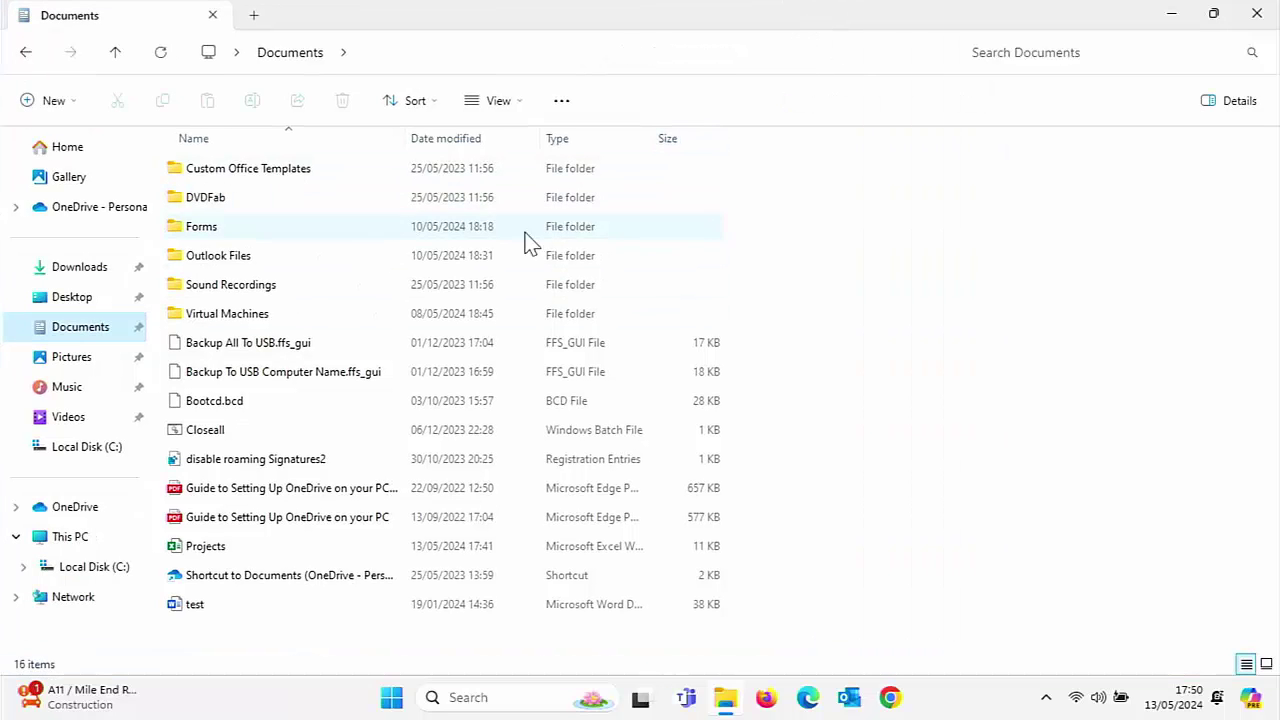
{"action": "double_click", "coordinate": [220, 238]}
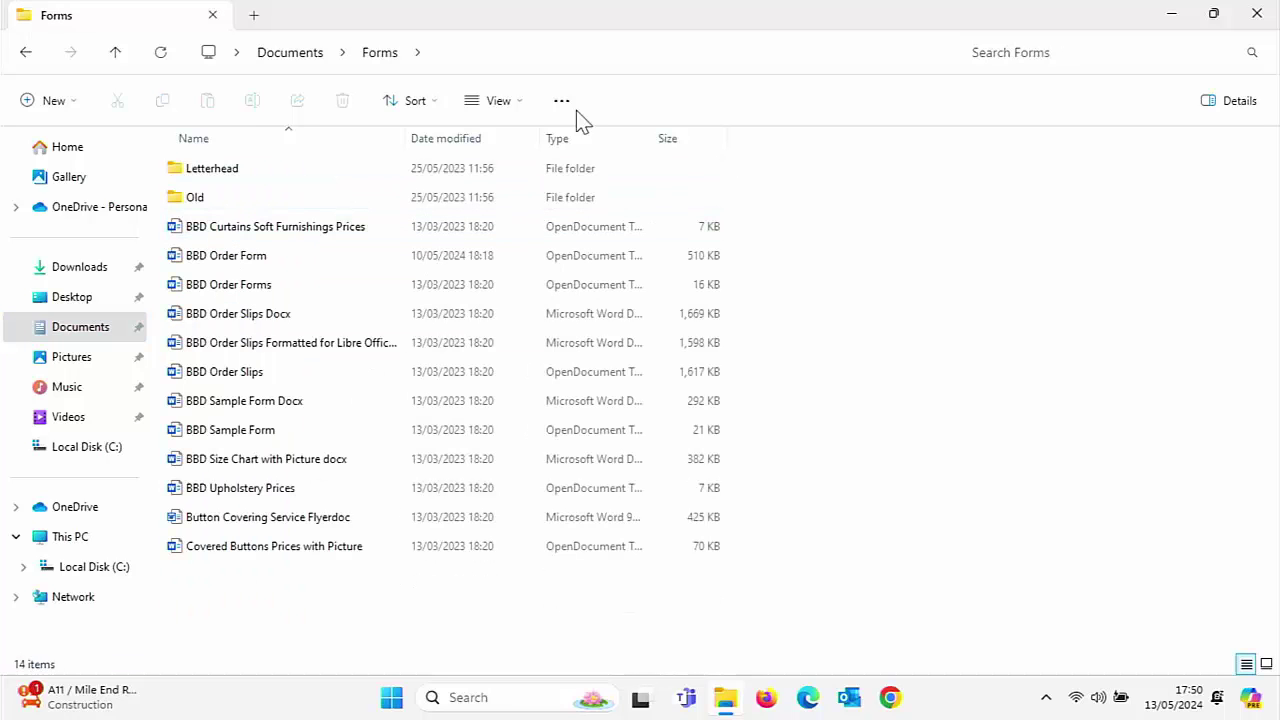
{"action": "left_click", "coordinate": [1257, 14]}
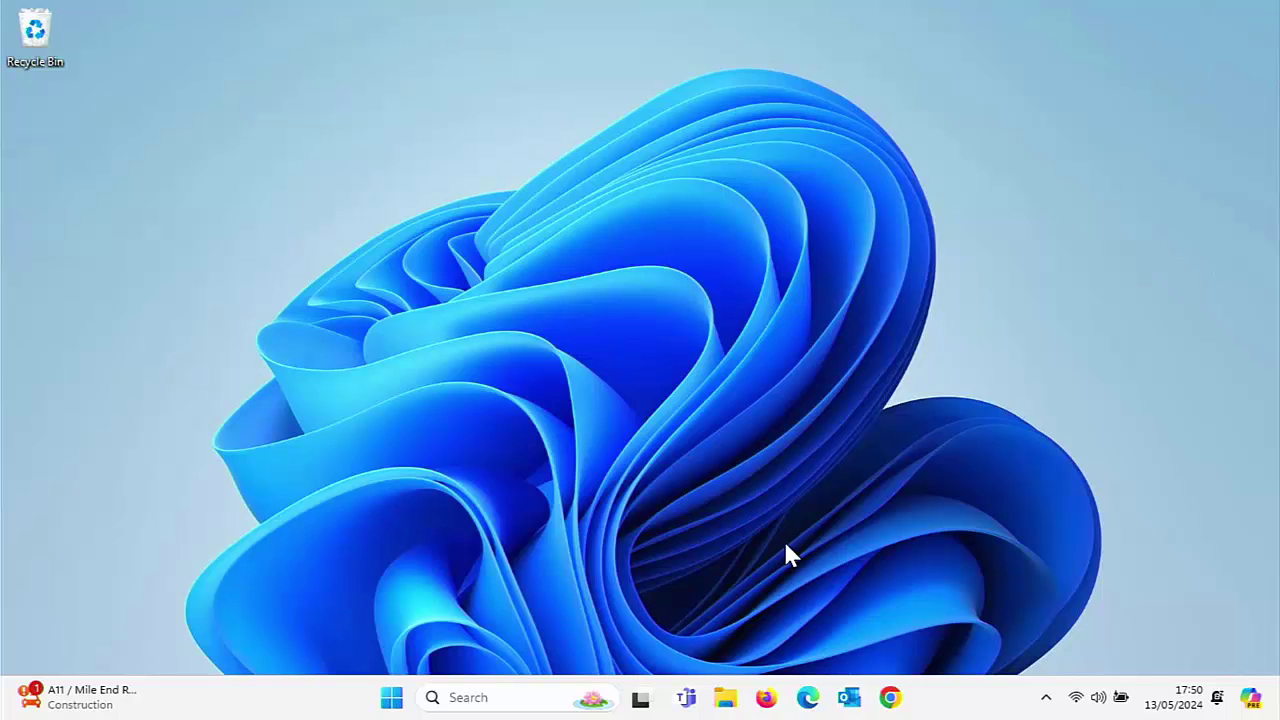
Step: Reopen File Explorer at the Documents folder, look inside its Forms folder and return to Documents
{"action": "left_click", "coordinate": [725, 700]}
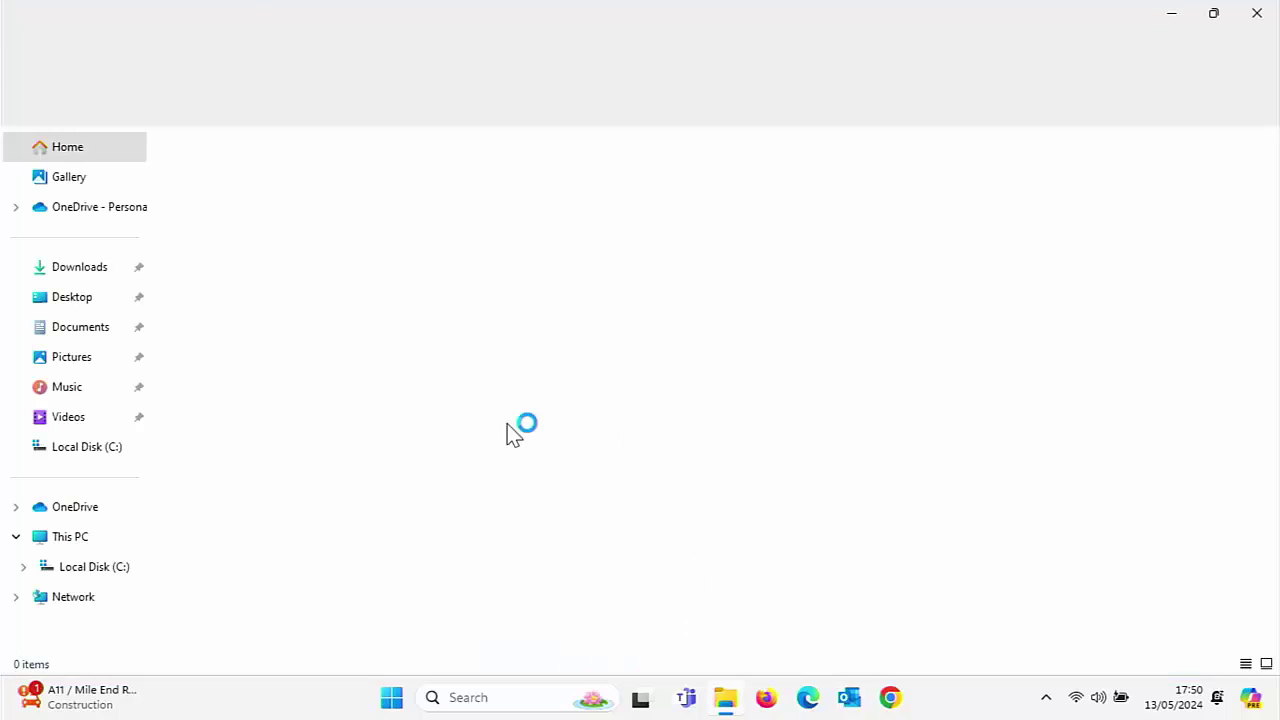
{"action": "left_click", "coordinate": [88, 334]}
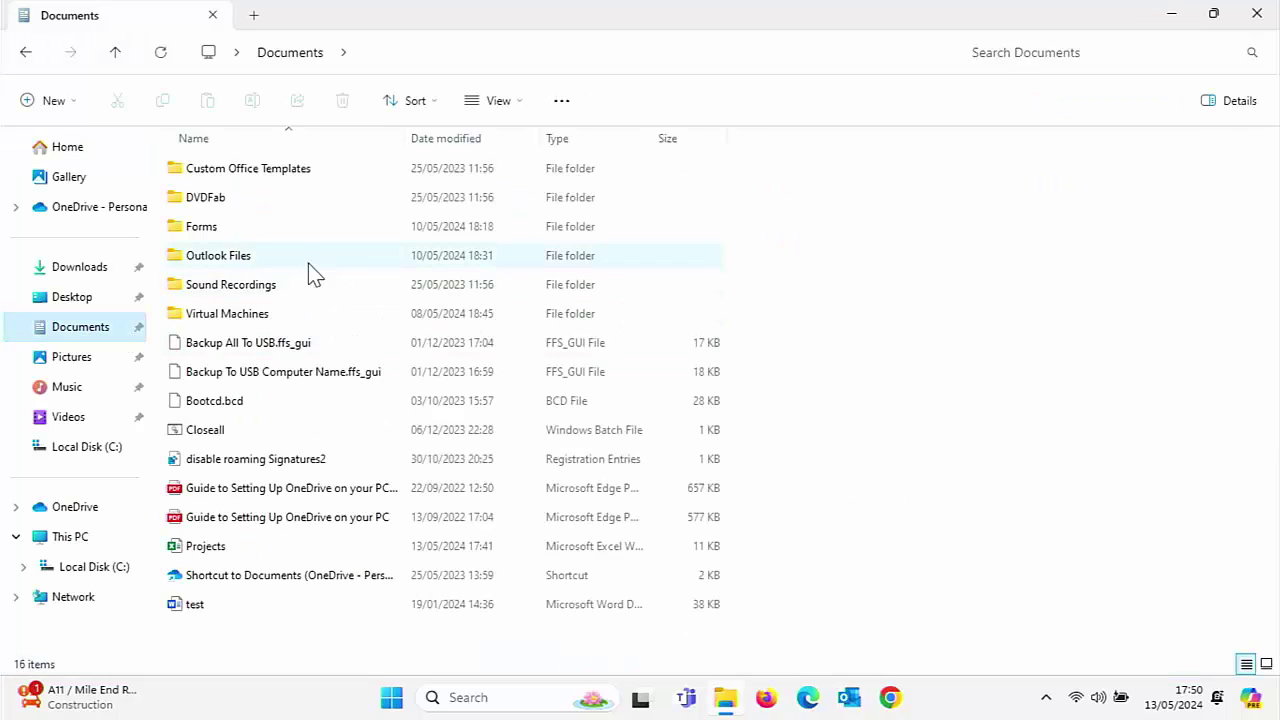
{"action": "double_click", "coordinate": [219, 227]}
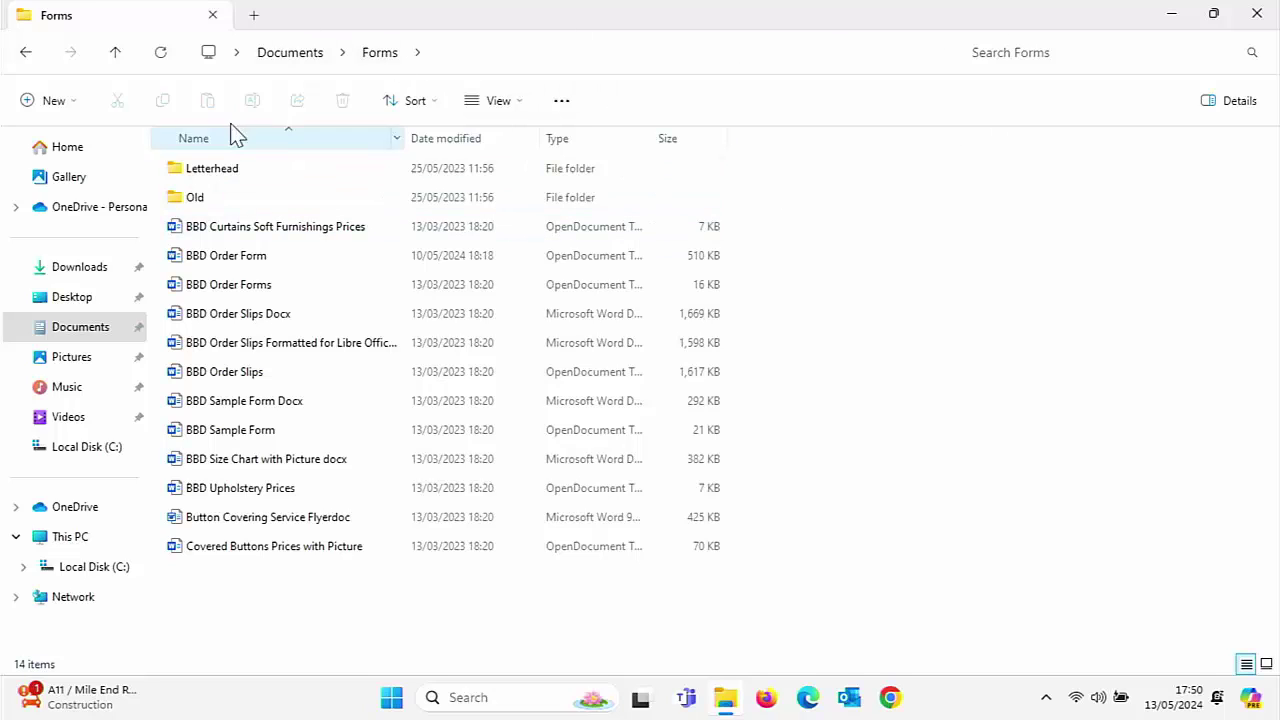
{"action": "left_click", "coordinate": [326, 60]}
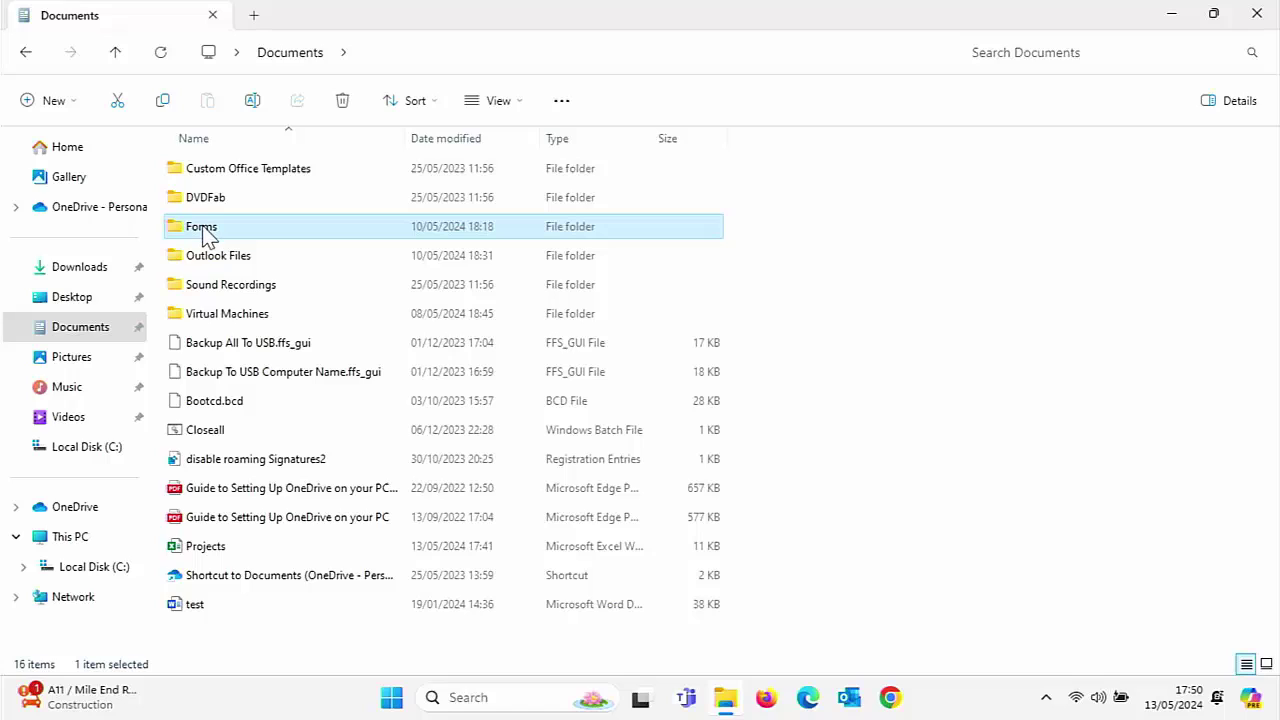
Step: Restore the maximized Documents window and resize its width so part of the desktop stays visible beside it
{"action": "mouse_move", "coordinate": [205, 232]}
{"action": "mouse_move", "coordinate": [1220, 28]}
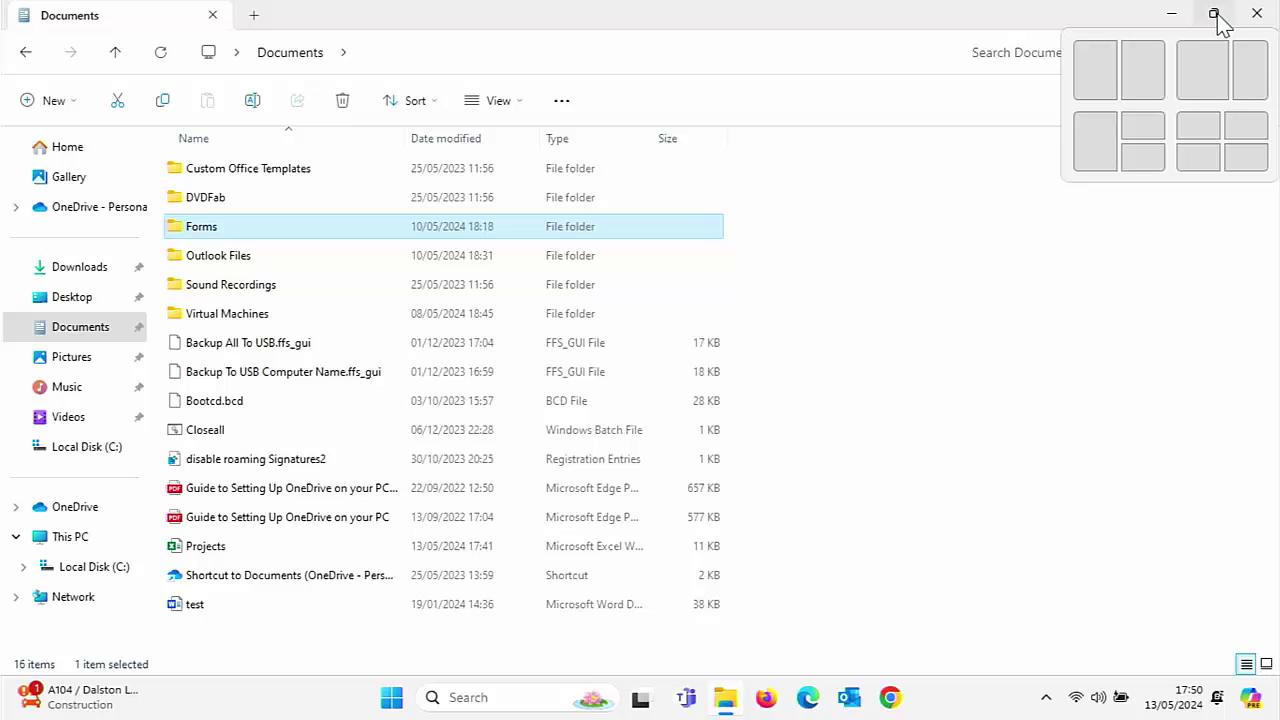
{"action": "left_click", "coordinate": [1218, 20]}
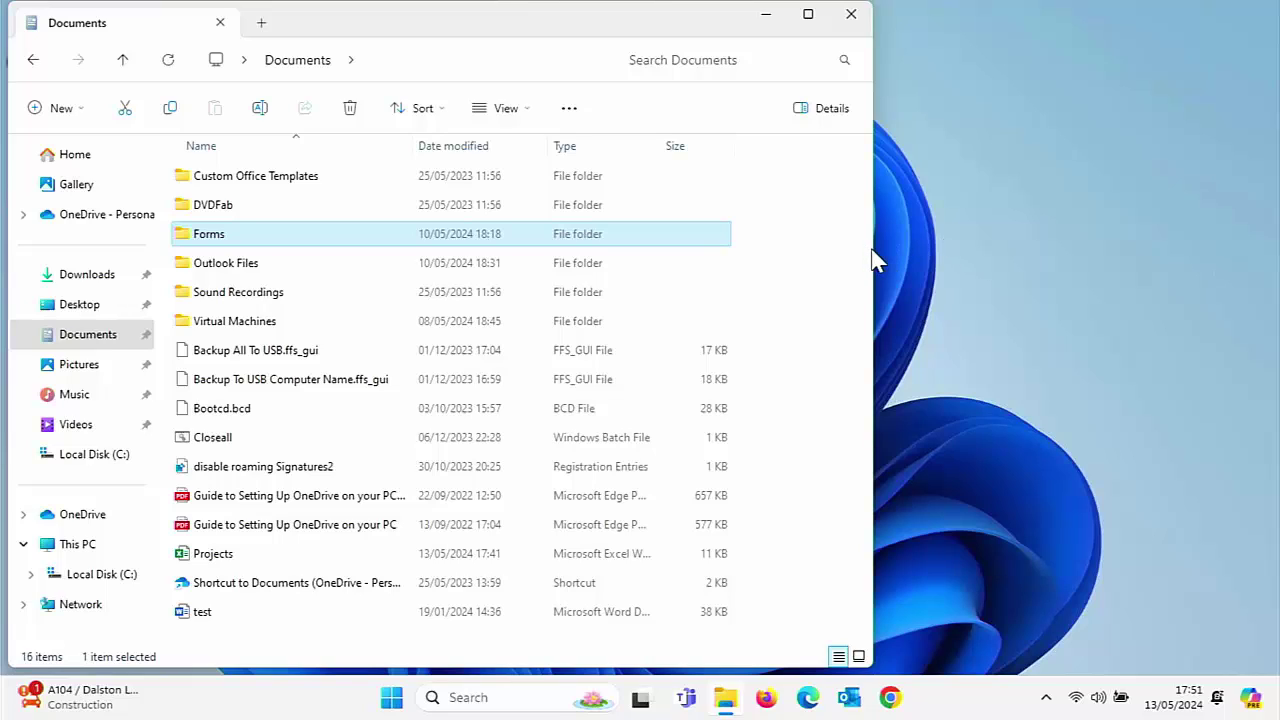
{"action": "left_click_drag", "start_coordinate": [872, 258], "coordinate": [1278, 295]}
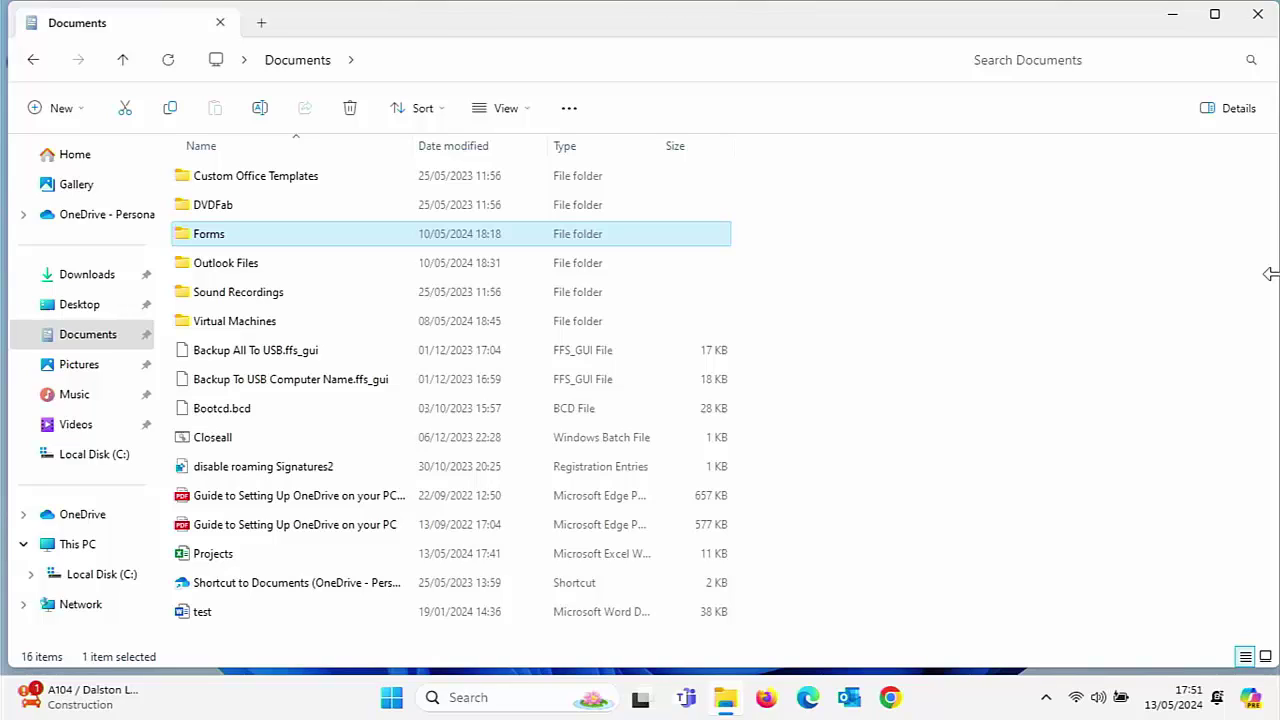
{"action": "left_click_drag", "start_coordinate": [1270, 273], "coordinate": [881, 269]}
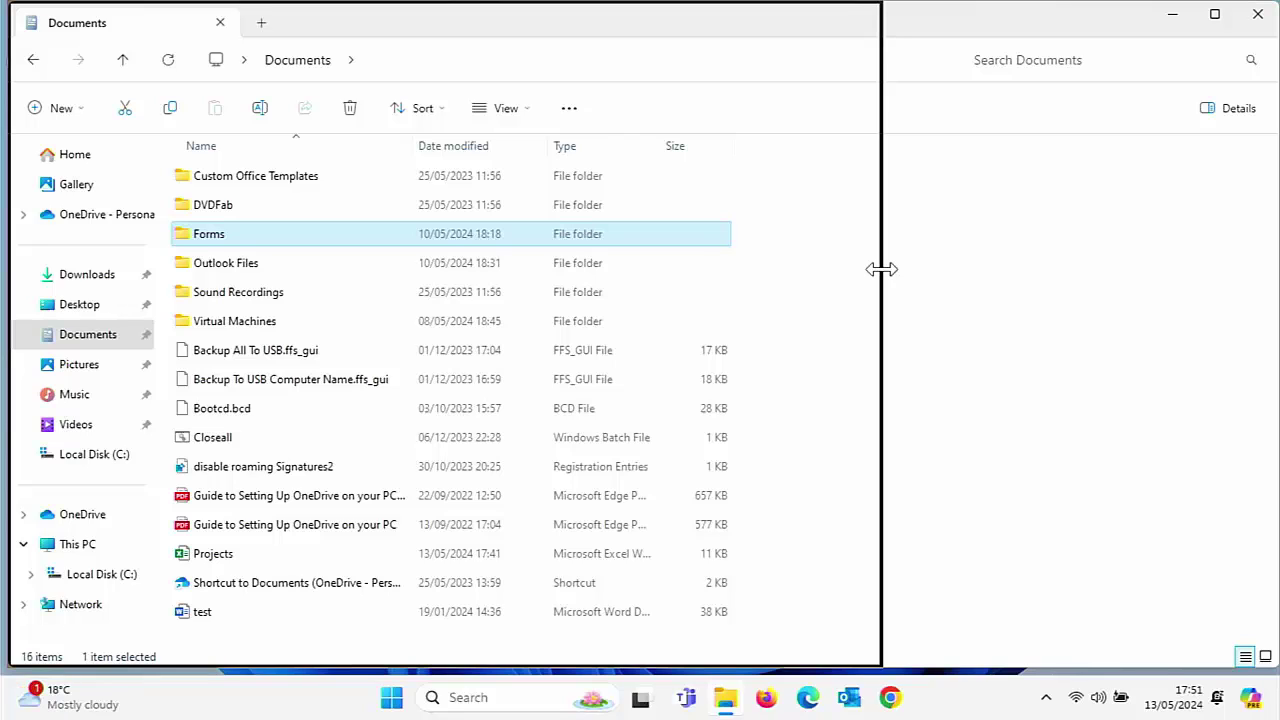
{"action": "left_click_drag", "start_coordinate": [881, 269], "coordinate": [883, 268]}
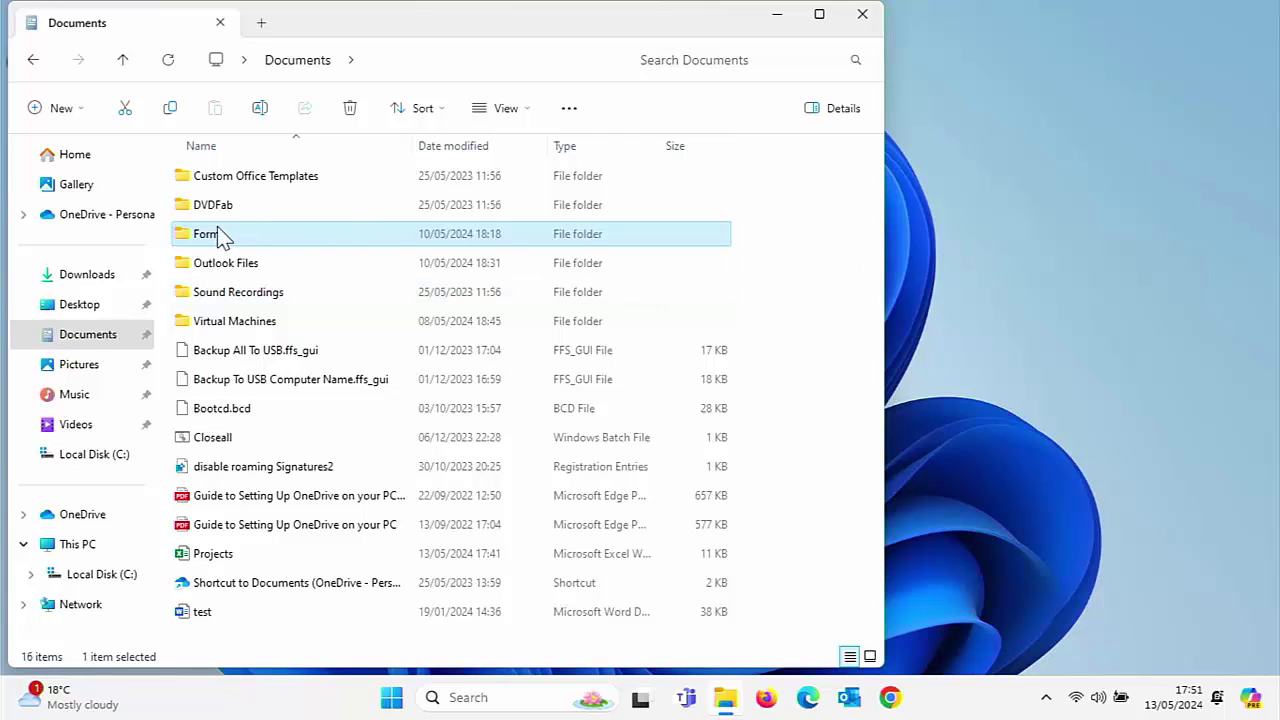
Step: Create a shortcut to the Forms folder from Documents on the empty area of the desktop
{"action": "mouse_move", "coordinate": [205, 245]}
{"action": "left_click_drag", "start_coordinate": [207, 245], "coordinate": [1066, 100]}
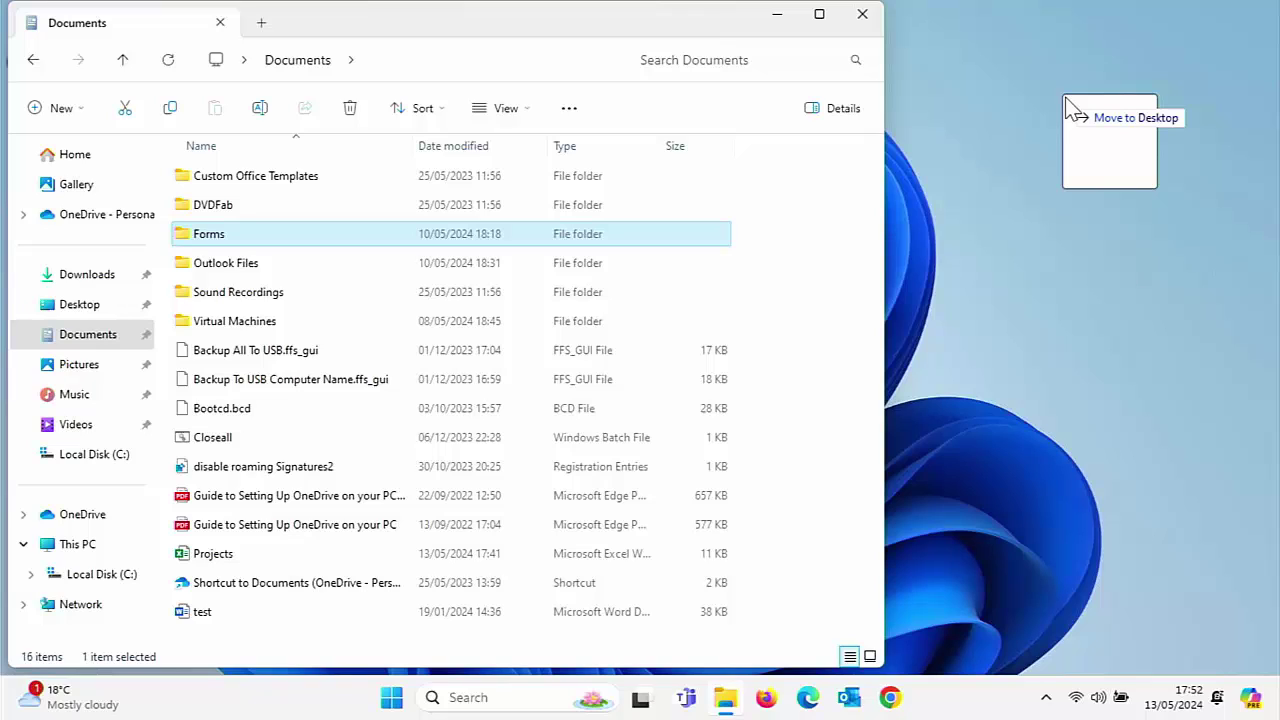
{"action": "left_click_drag", "start_coordinate": [1066, 100], "coordinate": [1066, 102]}
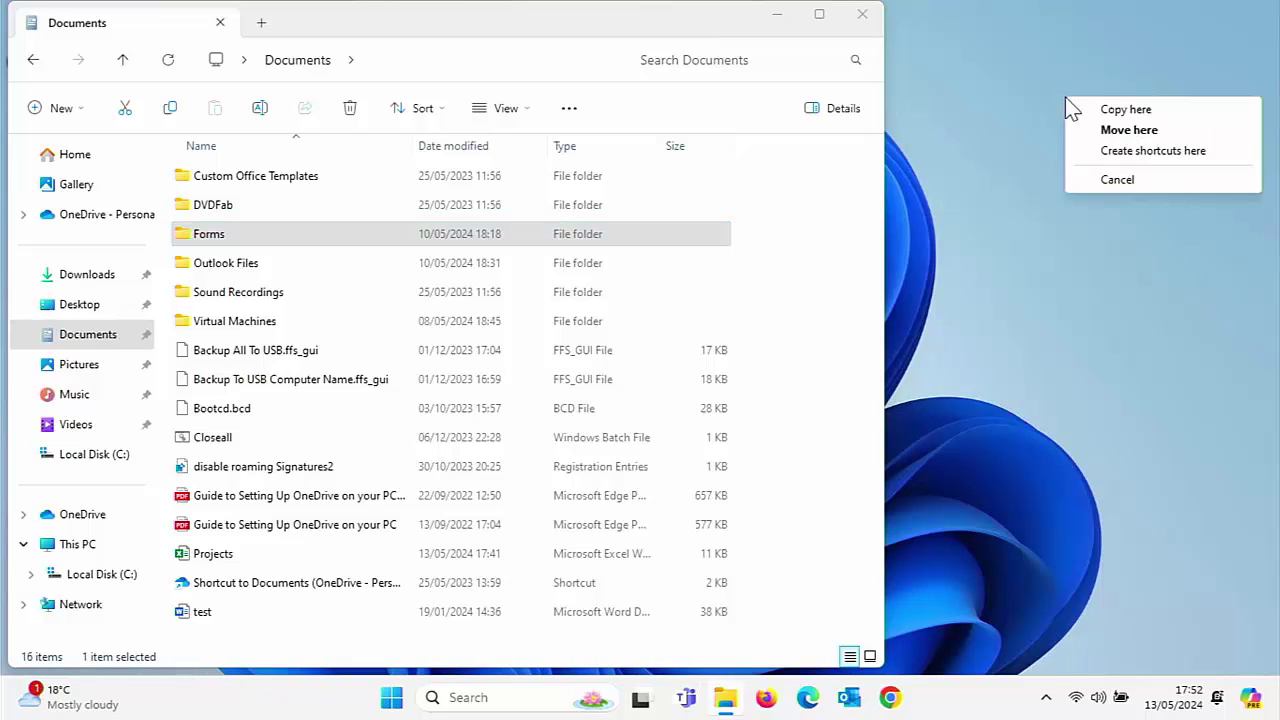
{"action": "left_click", "coordinate": [1133, 154]}
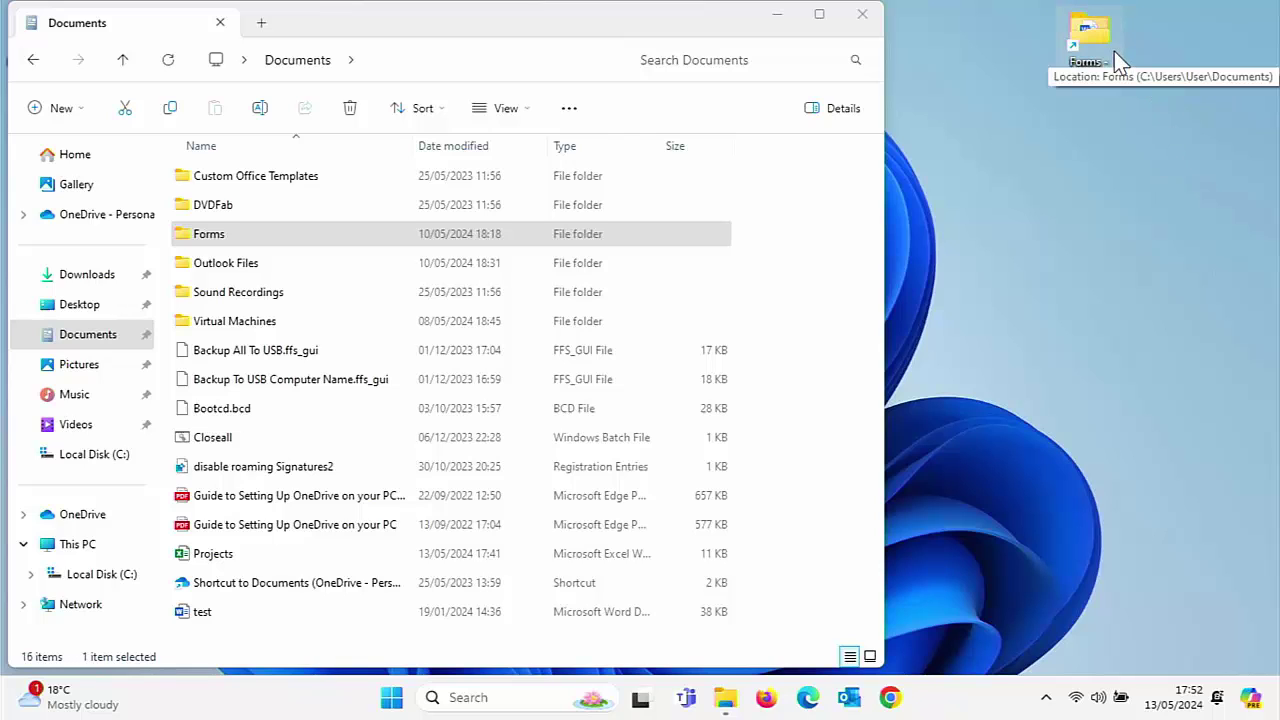
Step: Test the Forms shortcut from the desktop, check for the Projects file in Documents and close the window
{"action": "left_click", "coordinate": [858, 13]}
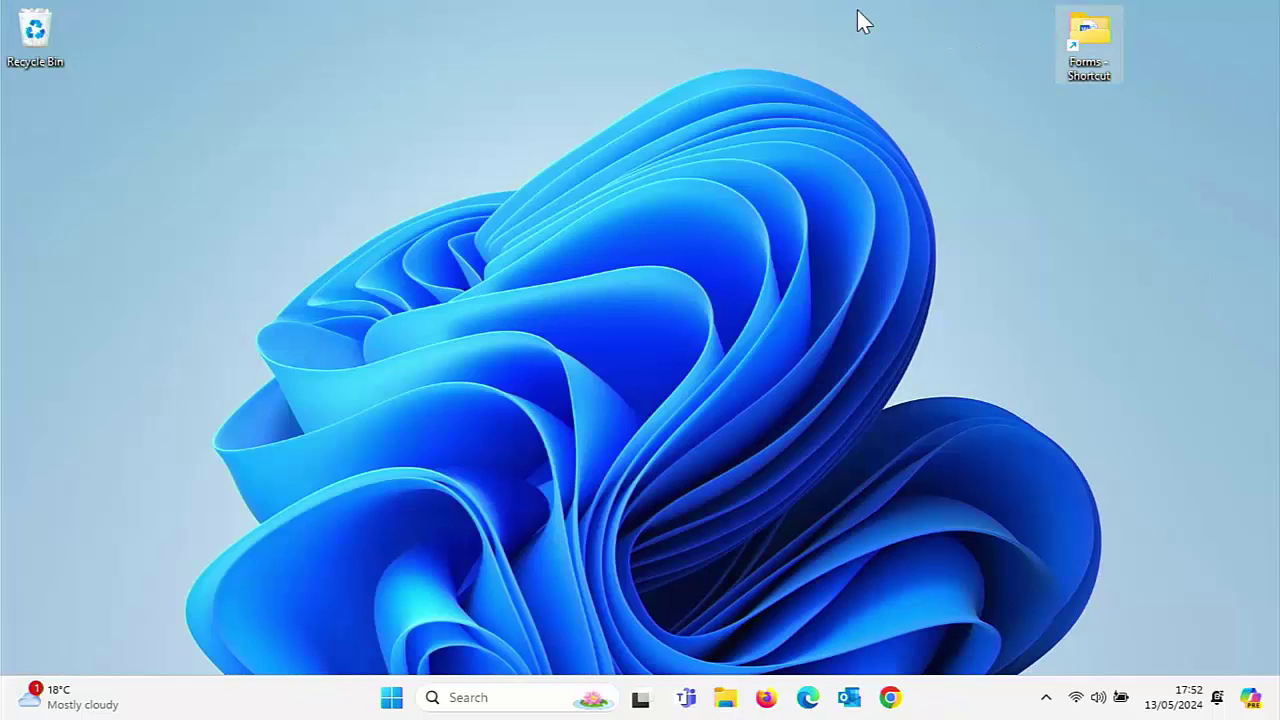
{"action": "double_click", "coordinate": [1093, 55]}
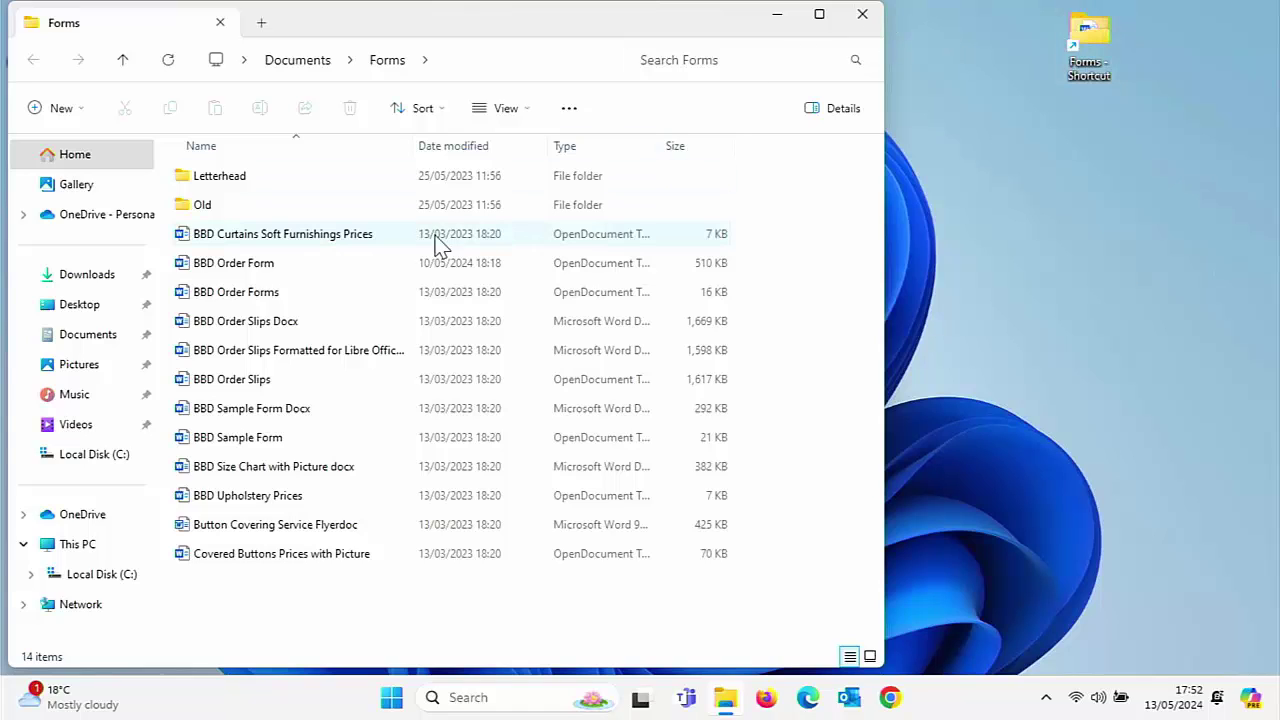
{"action": "left_click", "coordinate": [107, 340]}
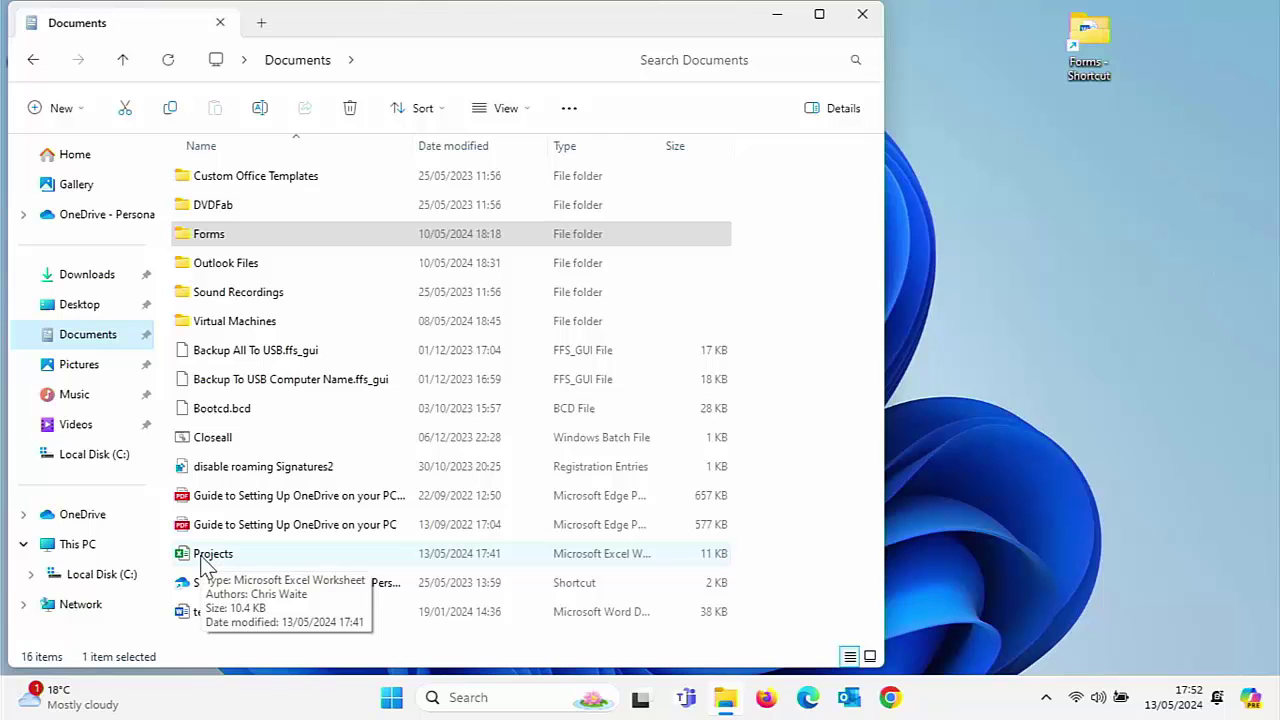
{"action": "left_click", "coordinate": [864, 16]}
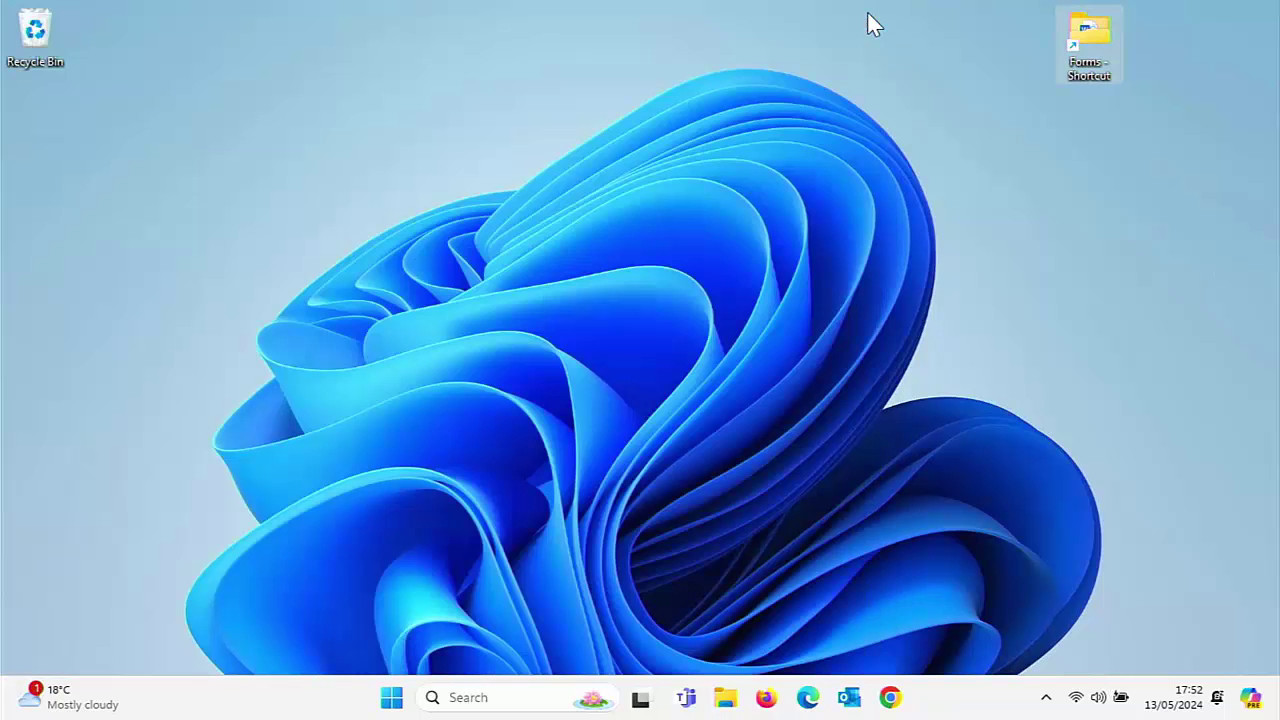
Step: Reopen File Explorer at the Documents folder, view the Projects workbook in Excel and close it
{"action": "left_click", "coordinate": [725, 697]}
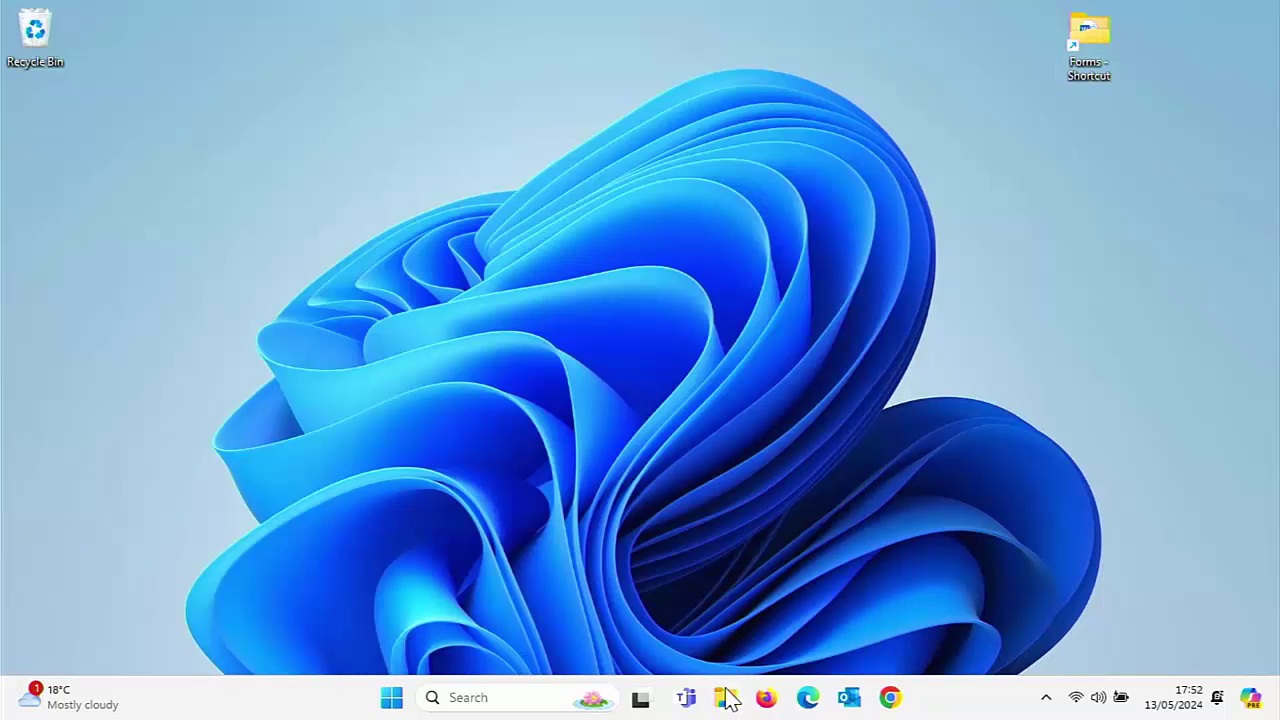
{"action": "left_click", "coordinate": [116, 344]}
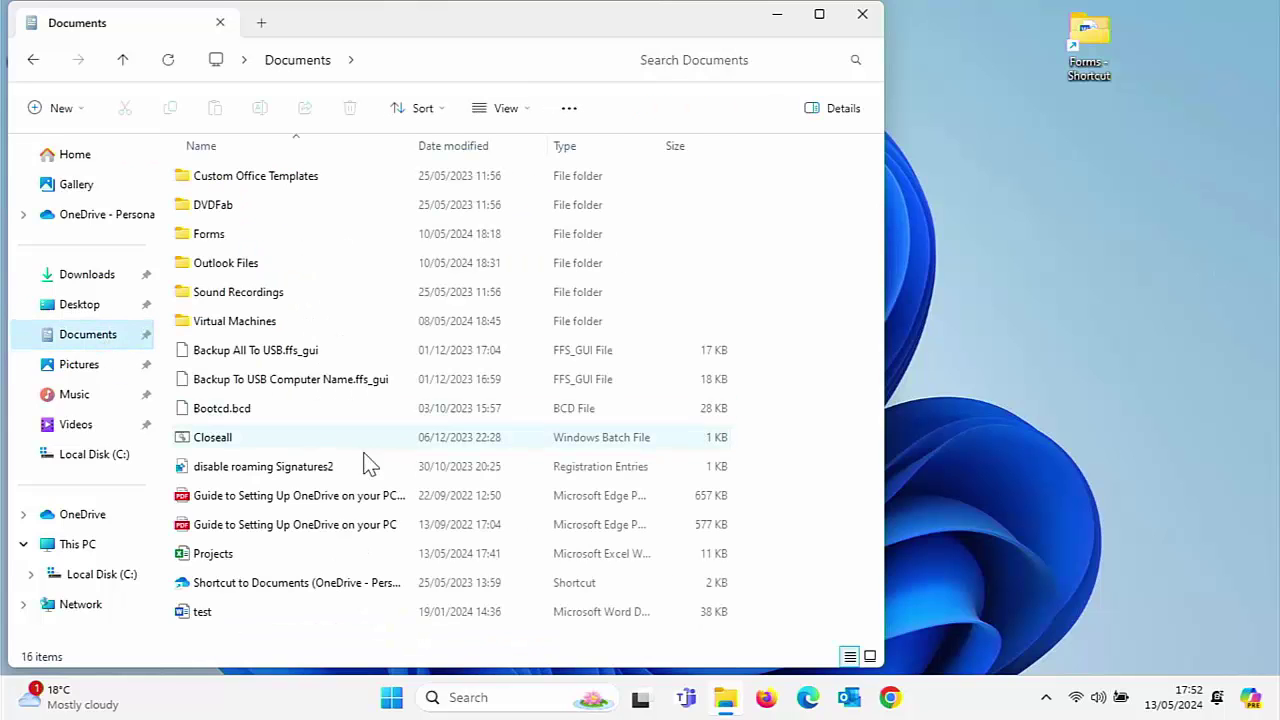
{"action": "double_click", "coordinate": [250, 558]}
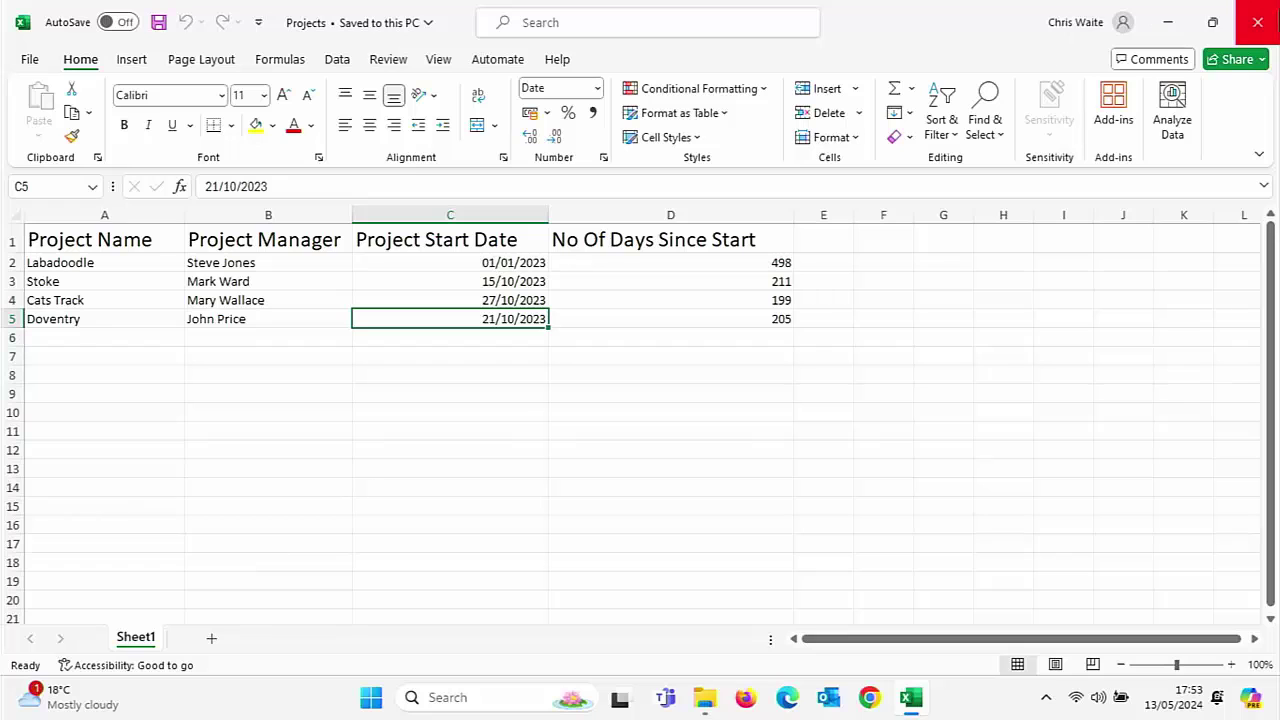
{"action": "left_click", "coordinate": [1266, 18]}
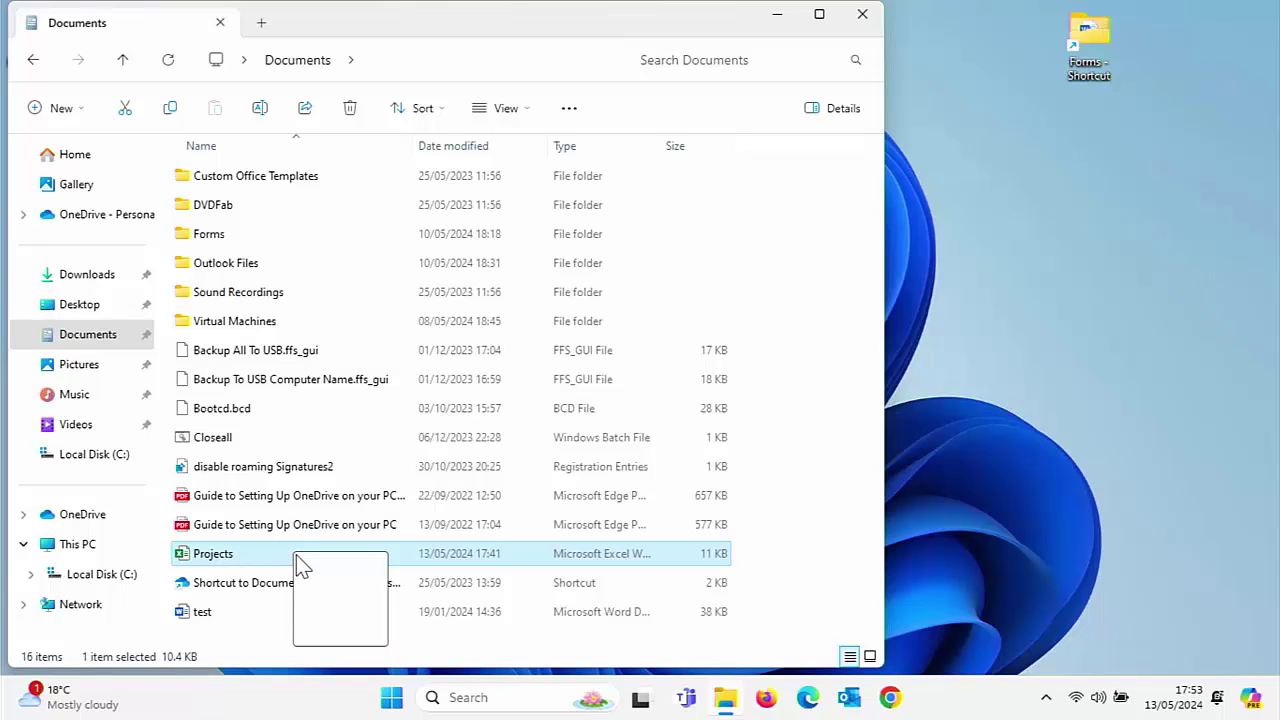
Step: Create a desktop shortcut to the Projects workbook beneath the Forms shortcut and close the Documents window
{"action": "left_click_drag", "start_coordinate": [302, 566], "coordinate": [1068, 183]}
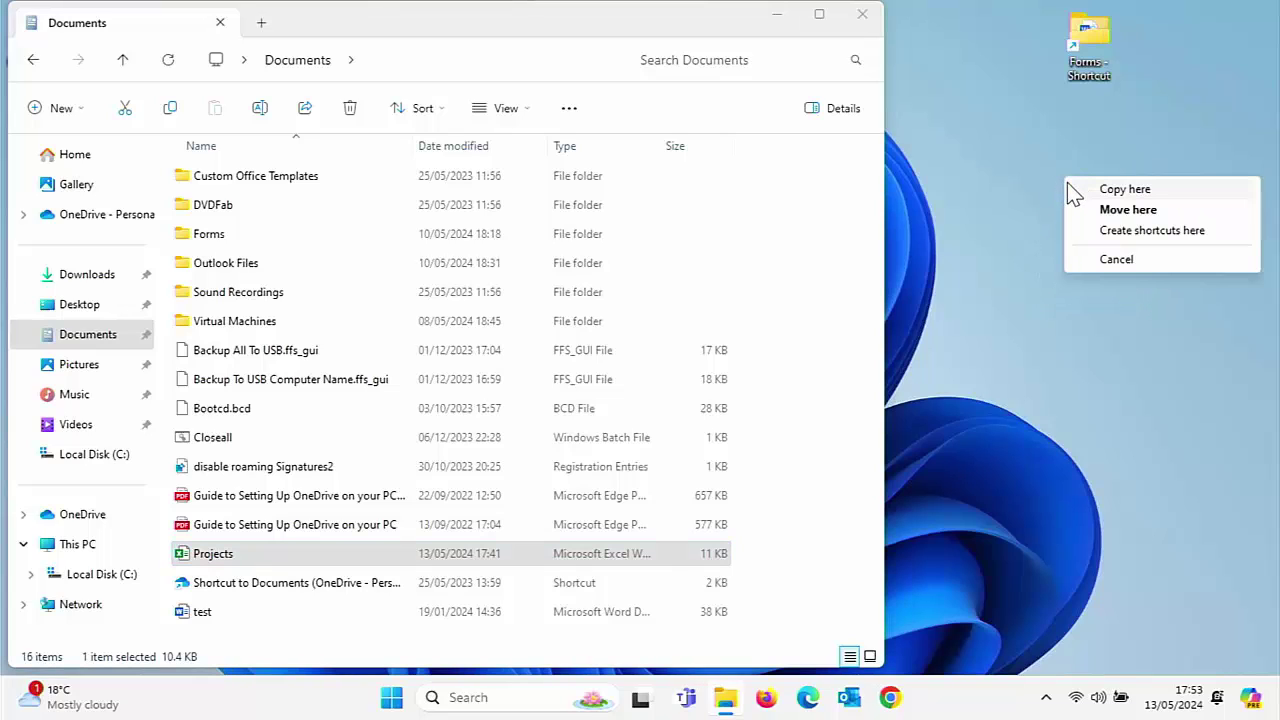
{"action": "left_click", "coordinate": [1111, 236]}
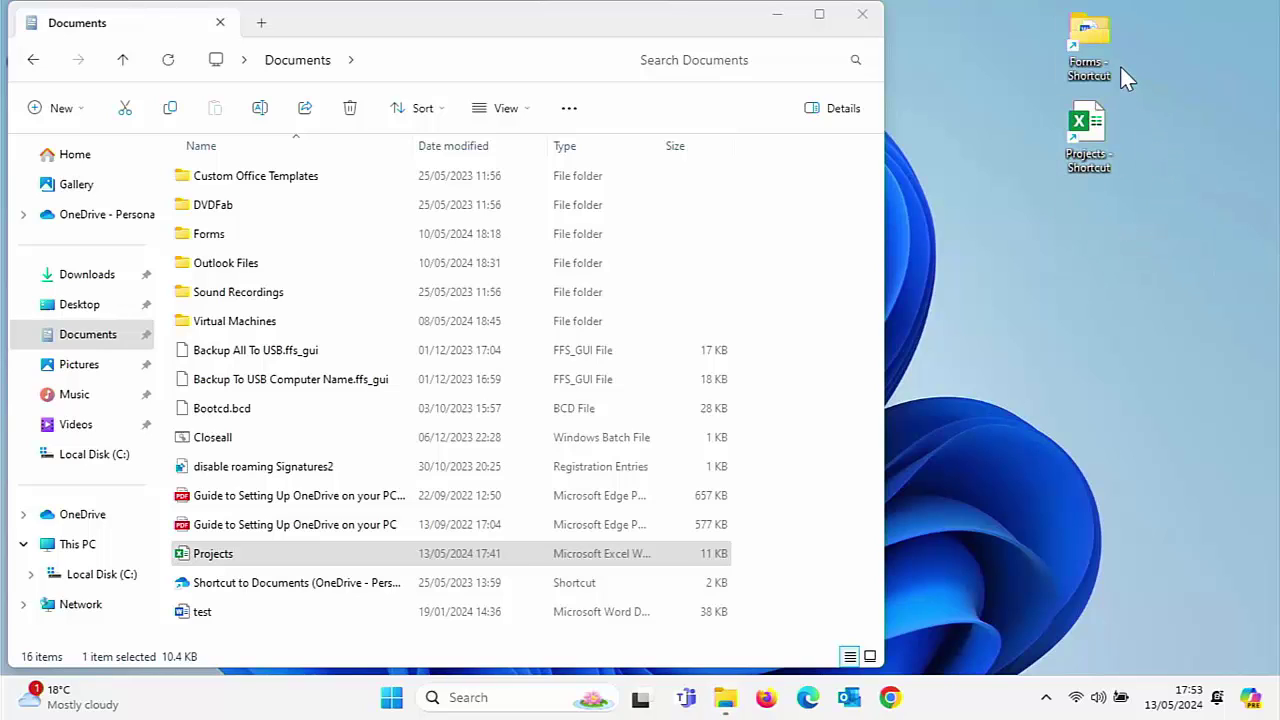
{"action": "left_click", "coordinate": [862, 15]}
Step: Test the Projects desktop shortcut by opening the workbook through it, and close Excel again
{"action": "double_click", "coordinate": [1085, 141]}
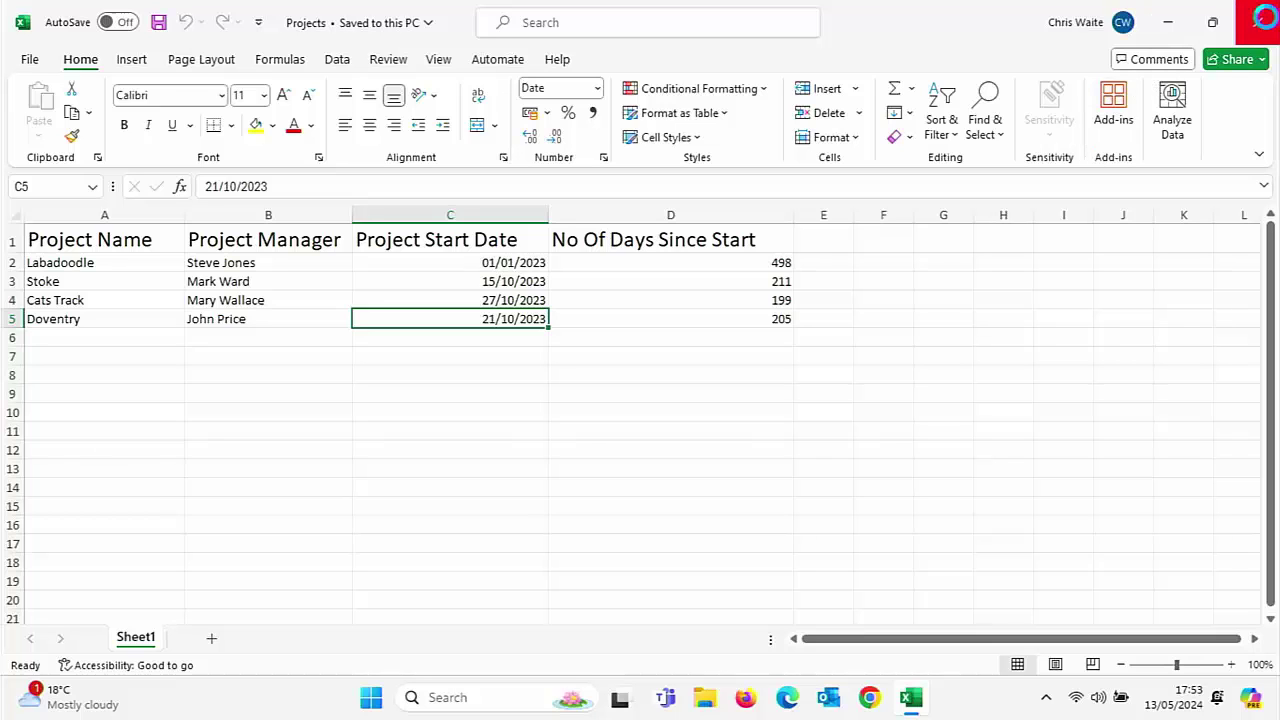
{"action": "left_click", "coordinate": [1266, 26]}
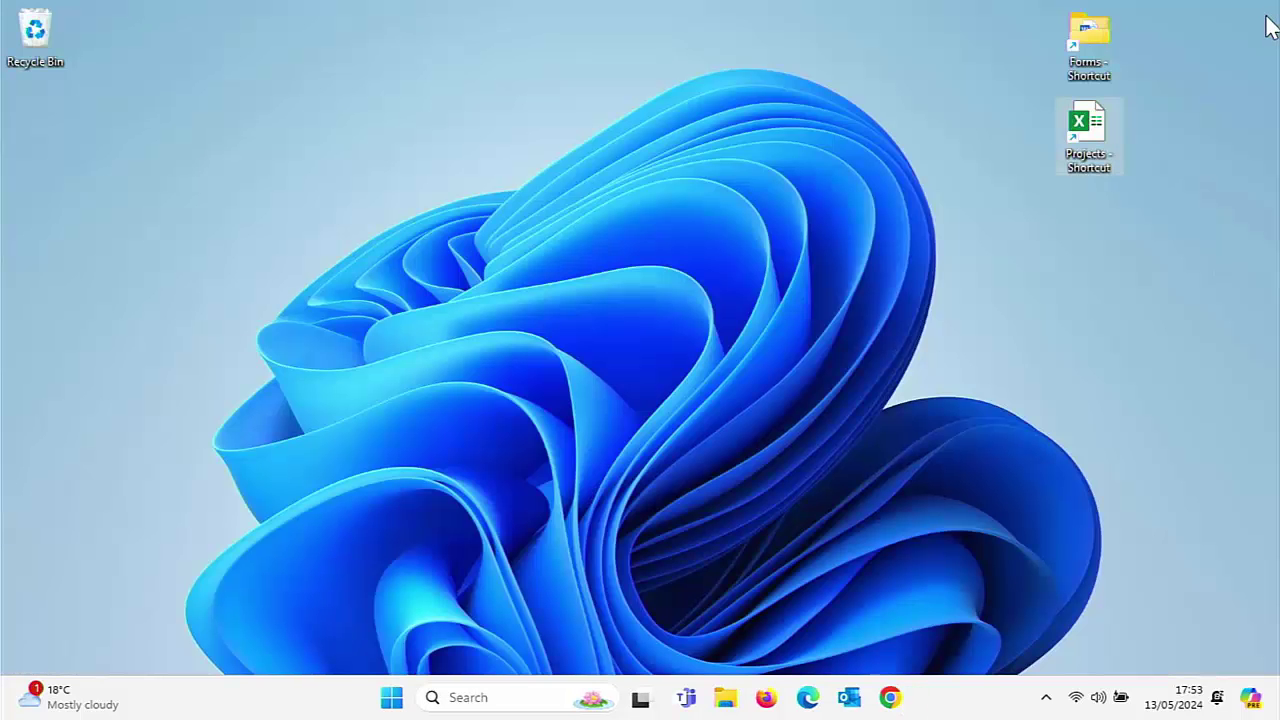
{"action": "left_click", "coordinate": [1063, 168]}
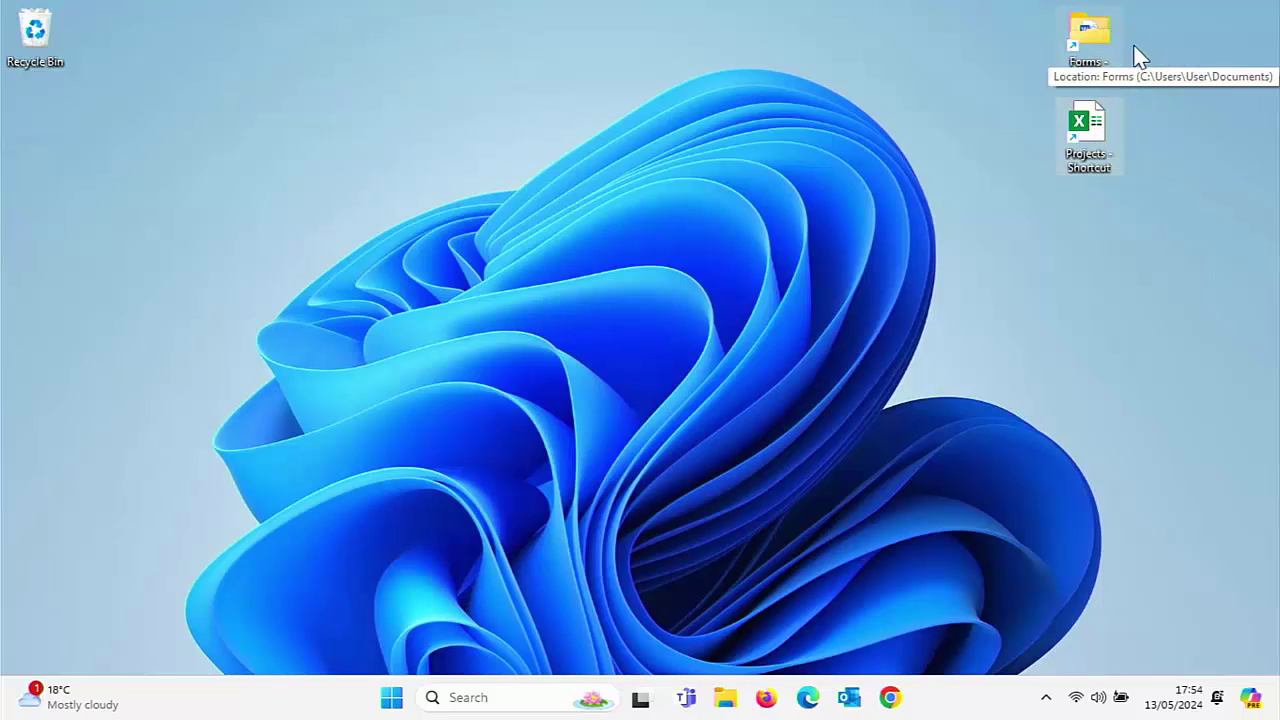
Step: Open the Documents folder, delete the Forms shortcut from the desktop and check that the original Forms folder still opens
{"action": "left_click", "coordinate": [725, 697]}
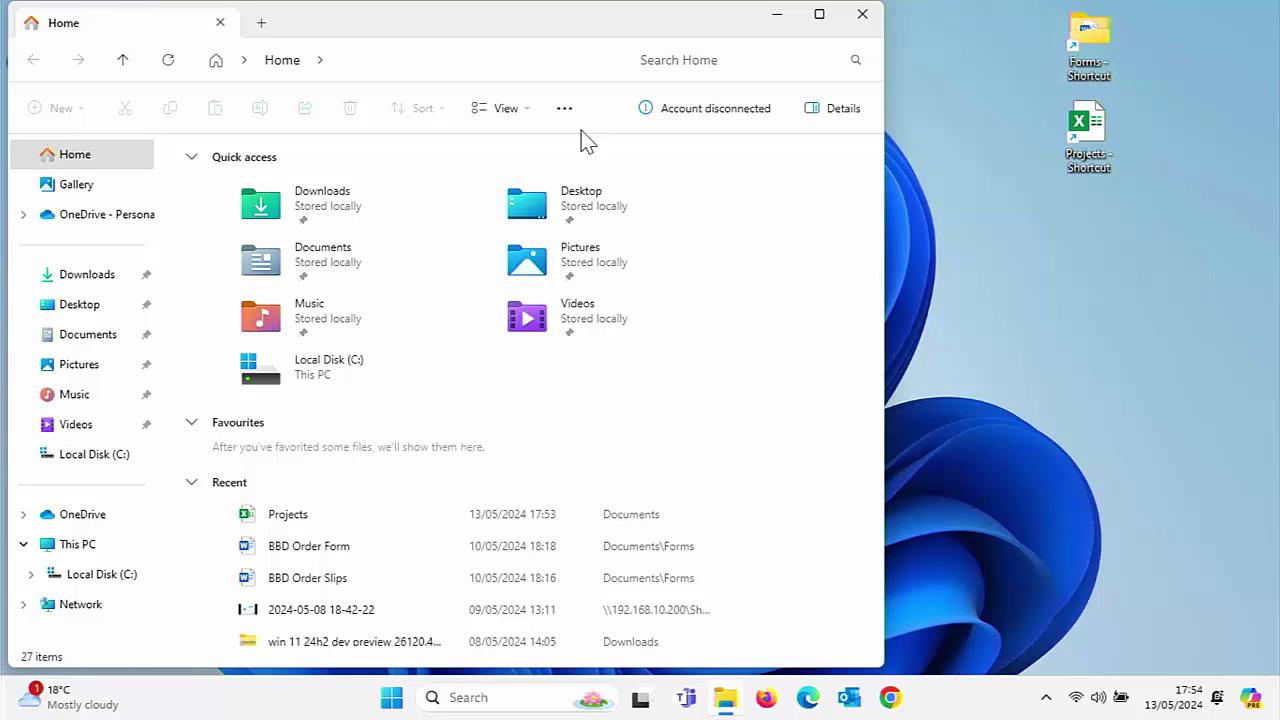
{"action": "left_click", "coordinate": [88, 336]}
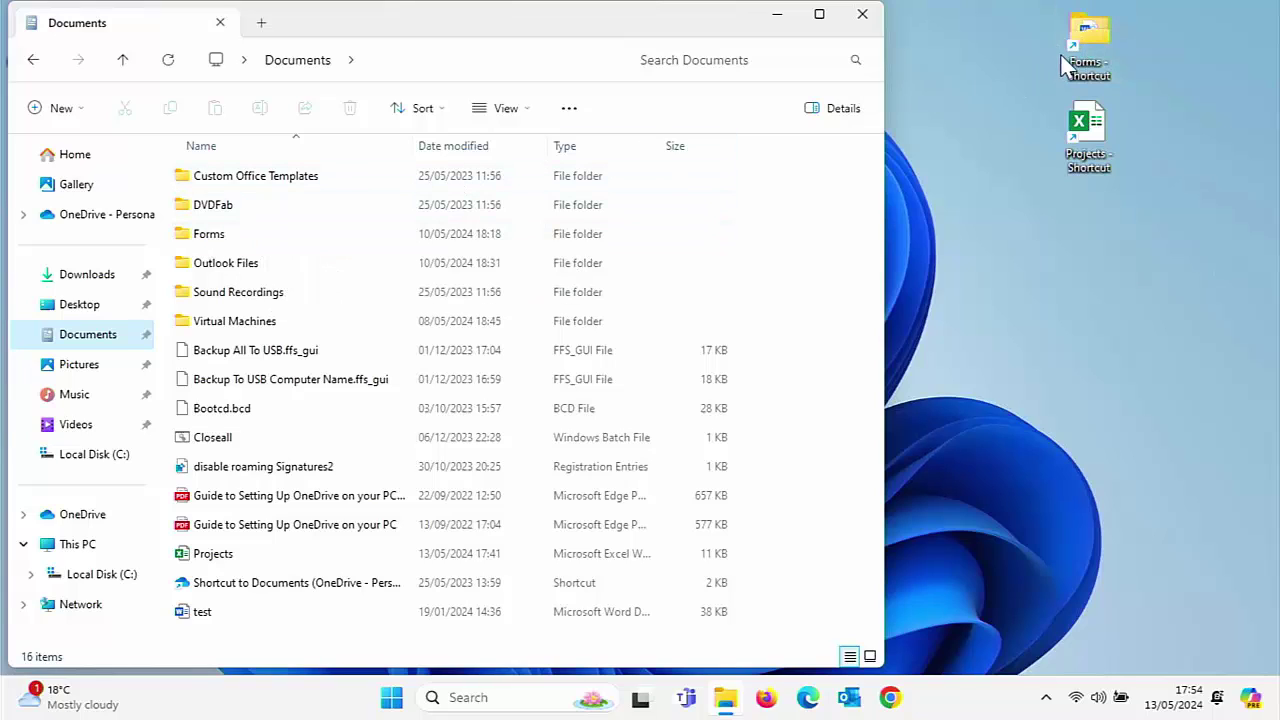
{"action": "left_click", "coordinate": [1088, 52]}
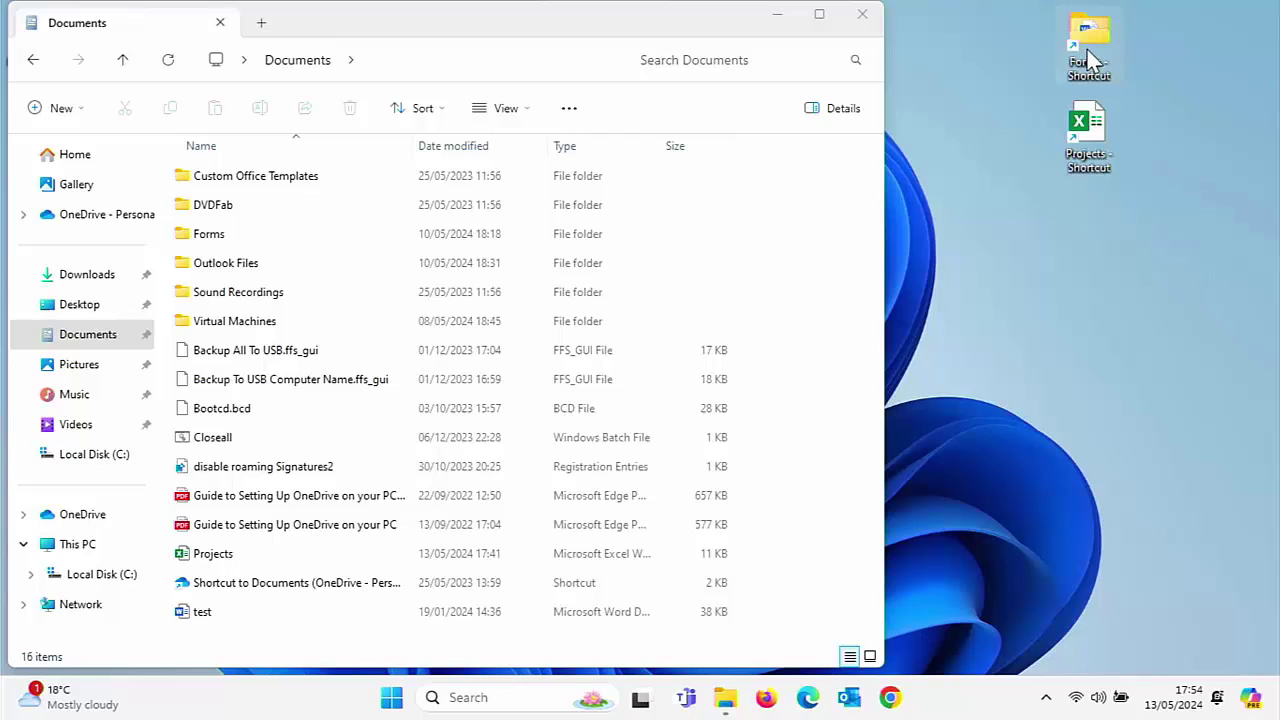
{"action": "right_click", "coordinate": [1087, 52]}
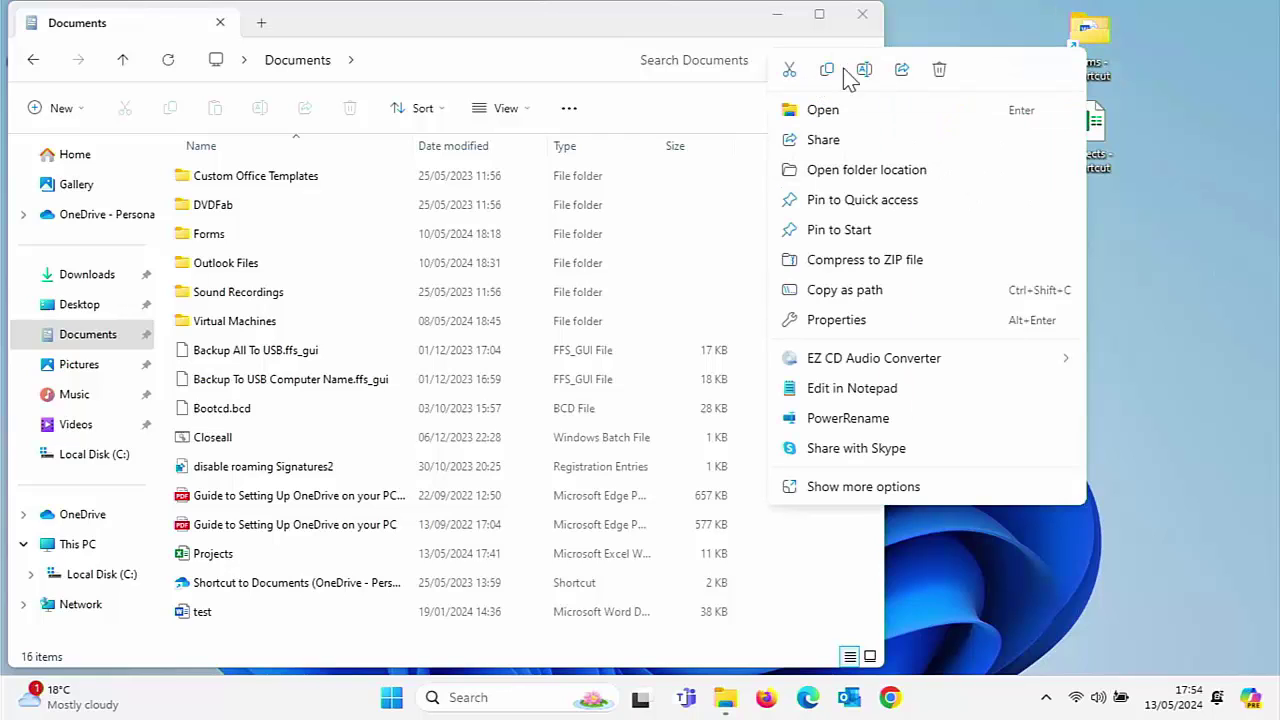
{"action": "left_click", "coordinate": [938, 69]}
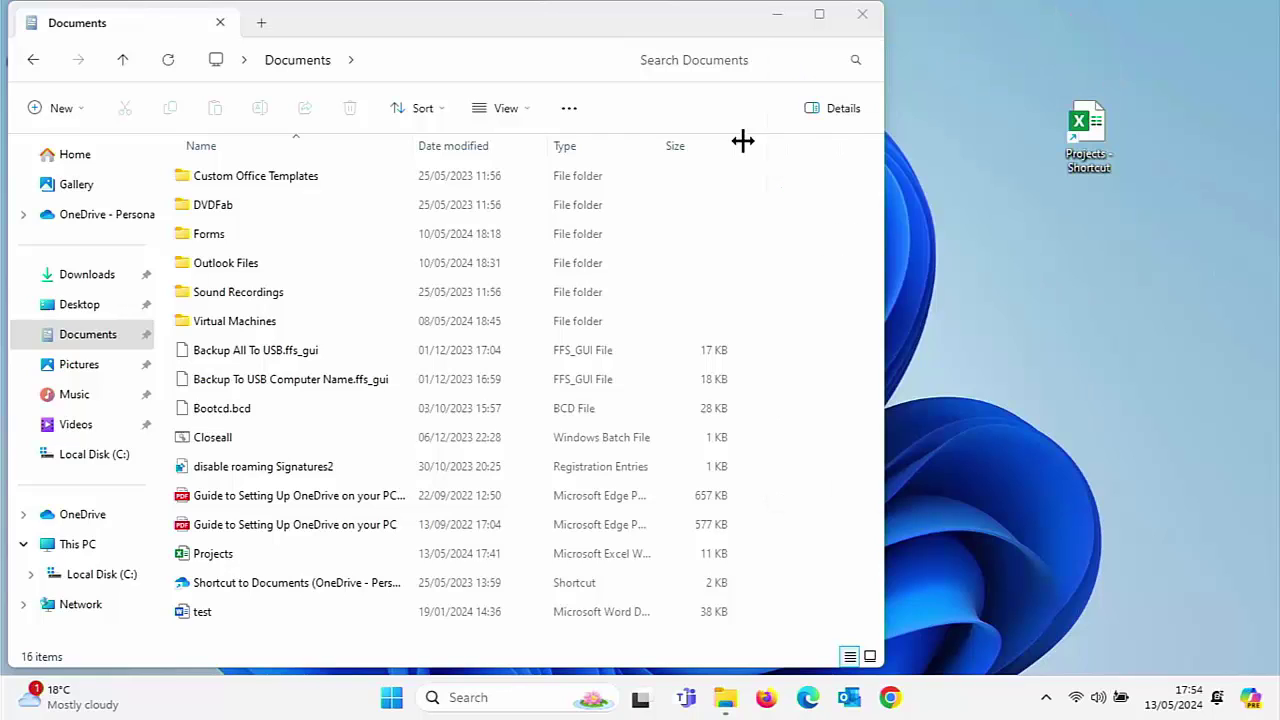
{"action": "double_click", "coordinate": [217, 243]}
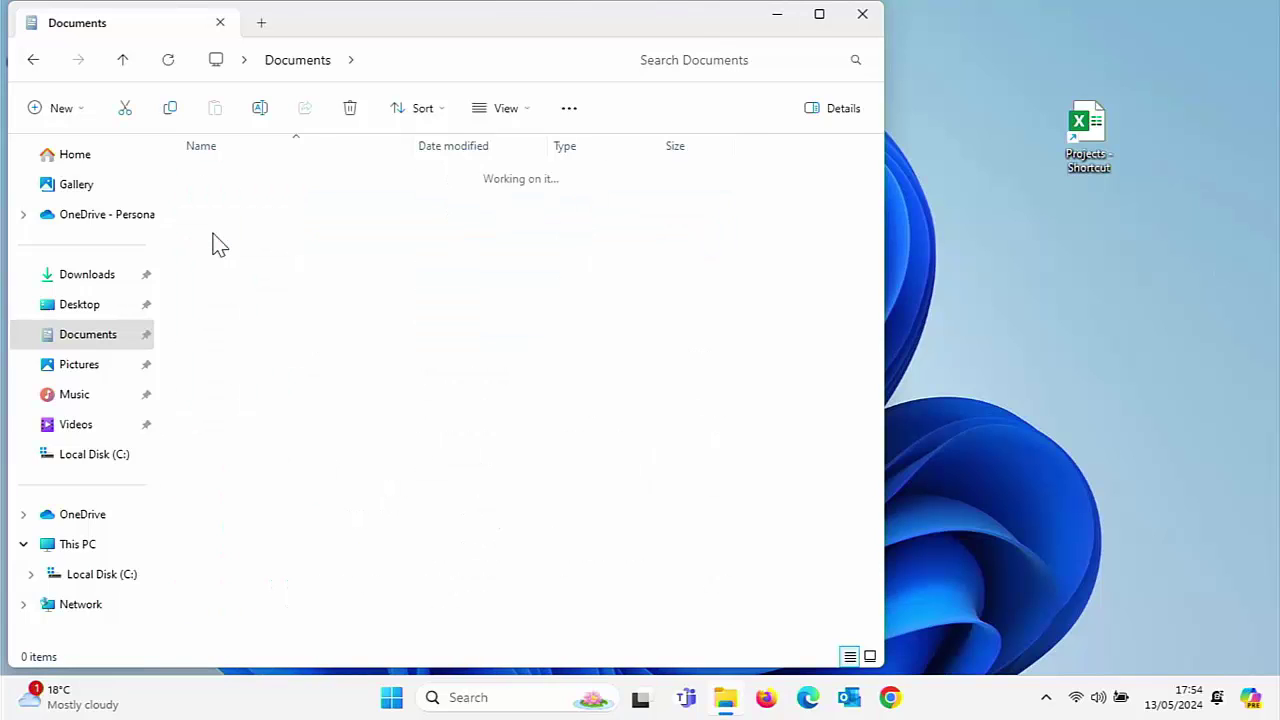
{"action": "left_click", "coordinate": [303, 64]}
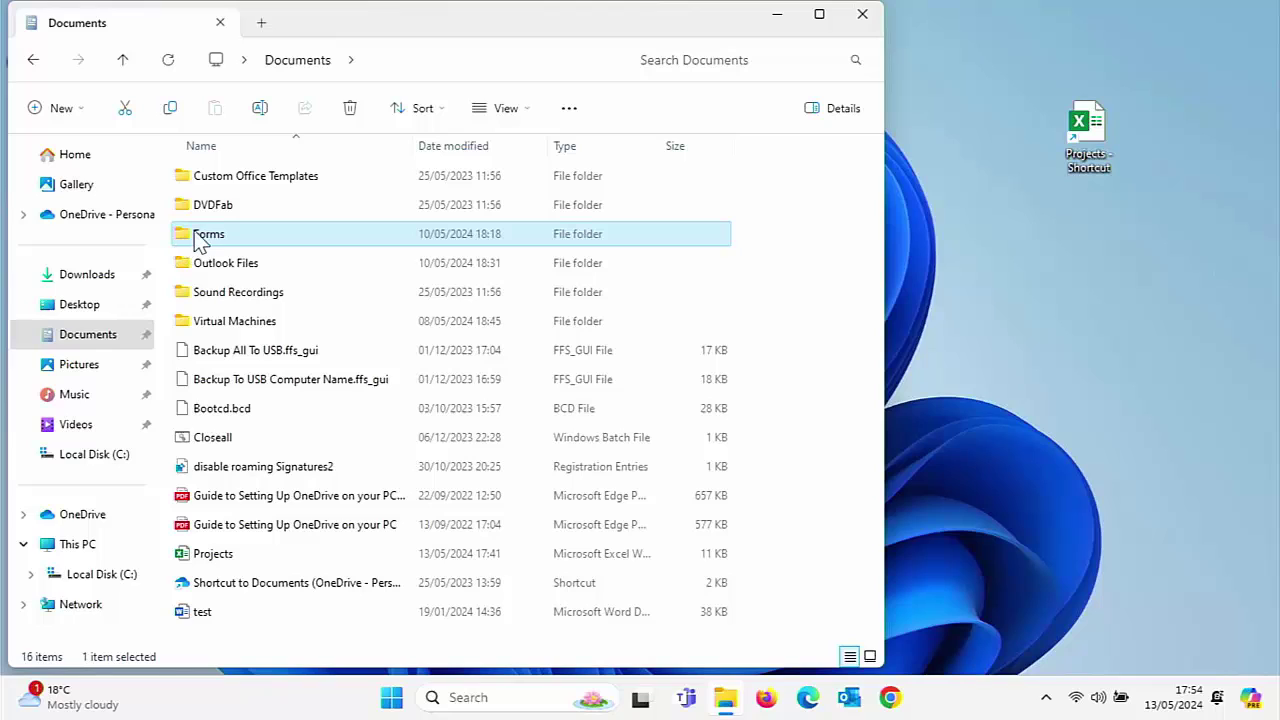
Step: Create a new desktop shortcut to the Forms folder from Documents and move the Projects shortcut directly beneath it
{"action": "left_click_drag", "start_coordinate": [197, 240], "coordinate": [1145, 73]}
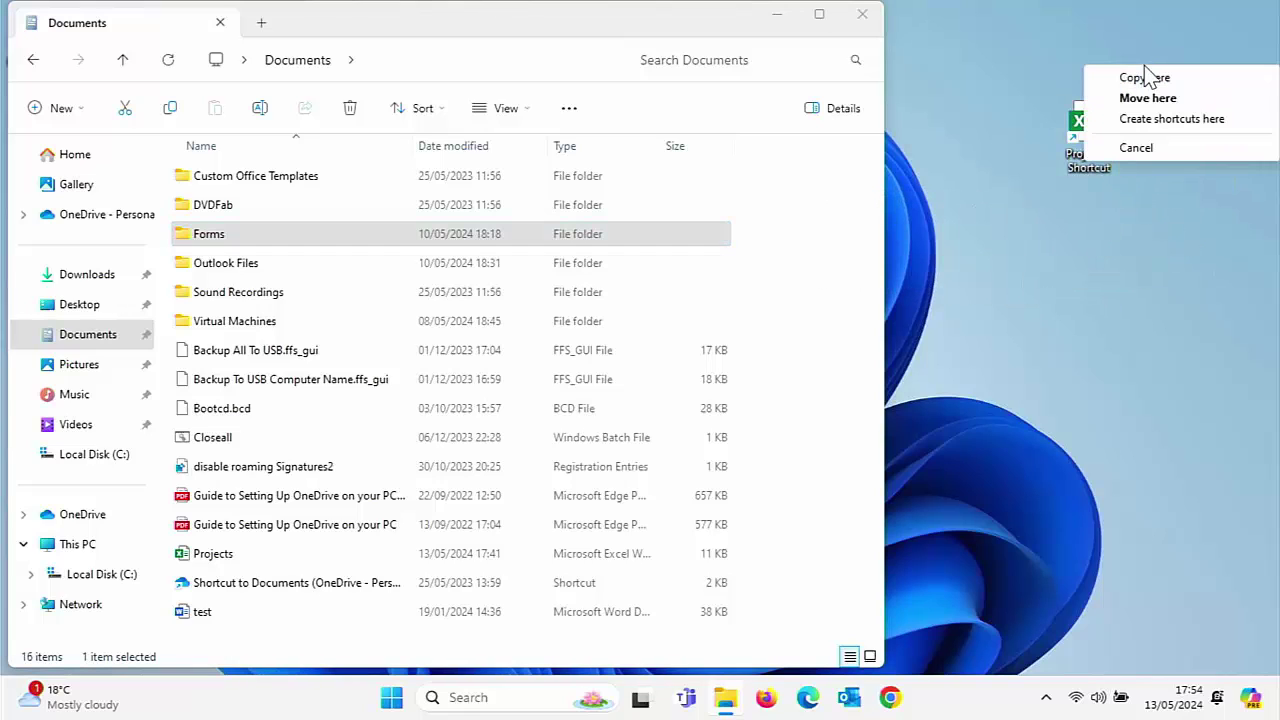
{"action": "left_click", "coordinate": [1137, 118]}
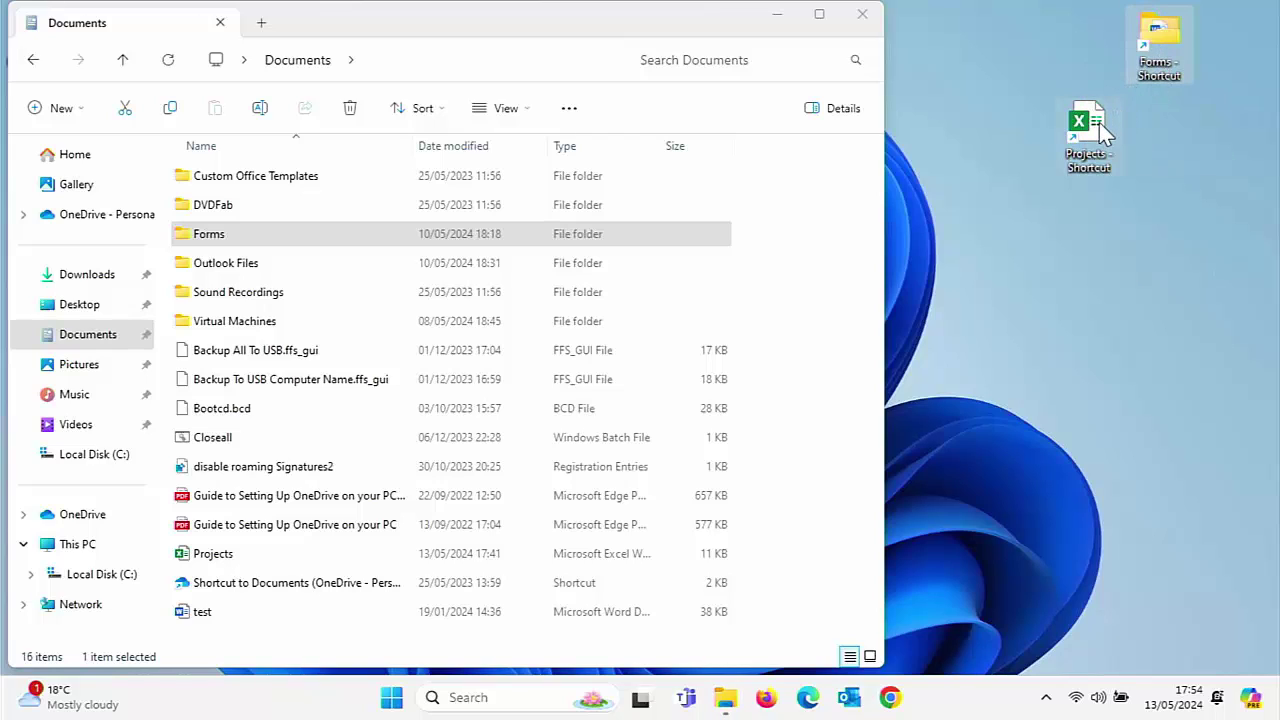
{"action": "left_click_drag", "start_coordinate": [1101, 126], "coordinate": [1162, 138]}
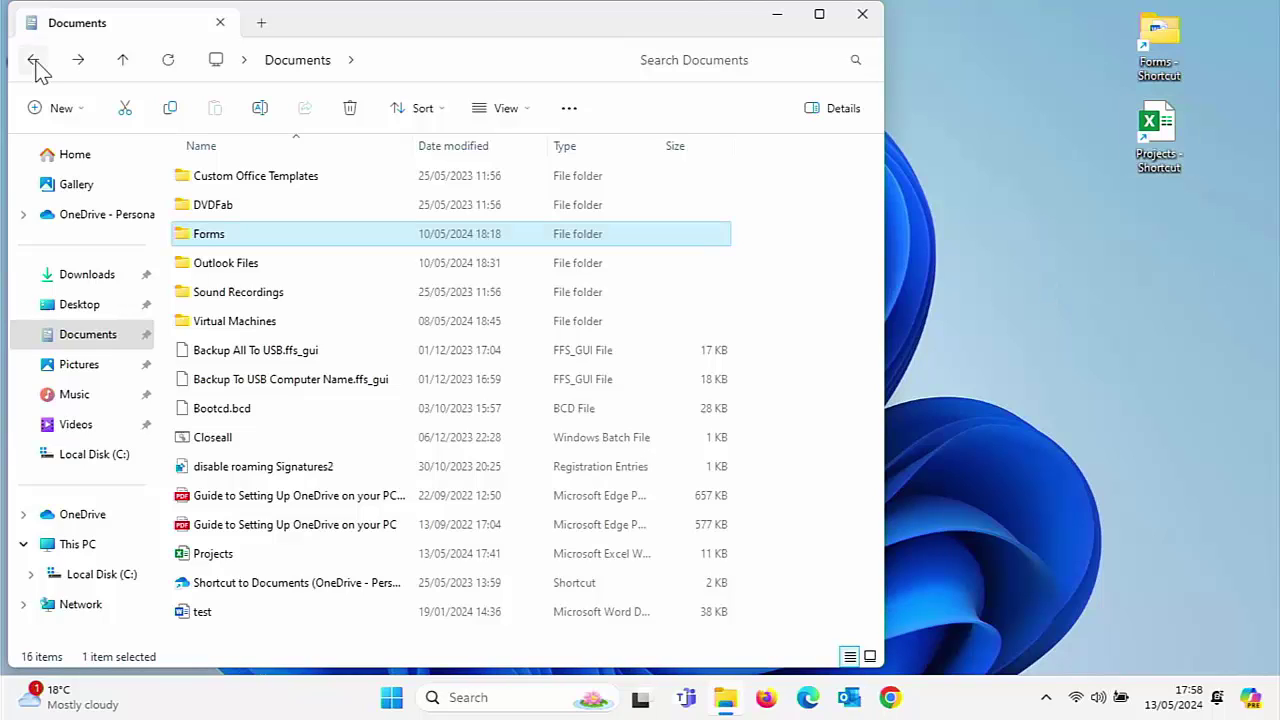
Step: Browse to the network location \\192.168.10.200 in the open Documents window
{"action": "left_click", "coordinate": [393, 60]}
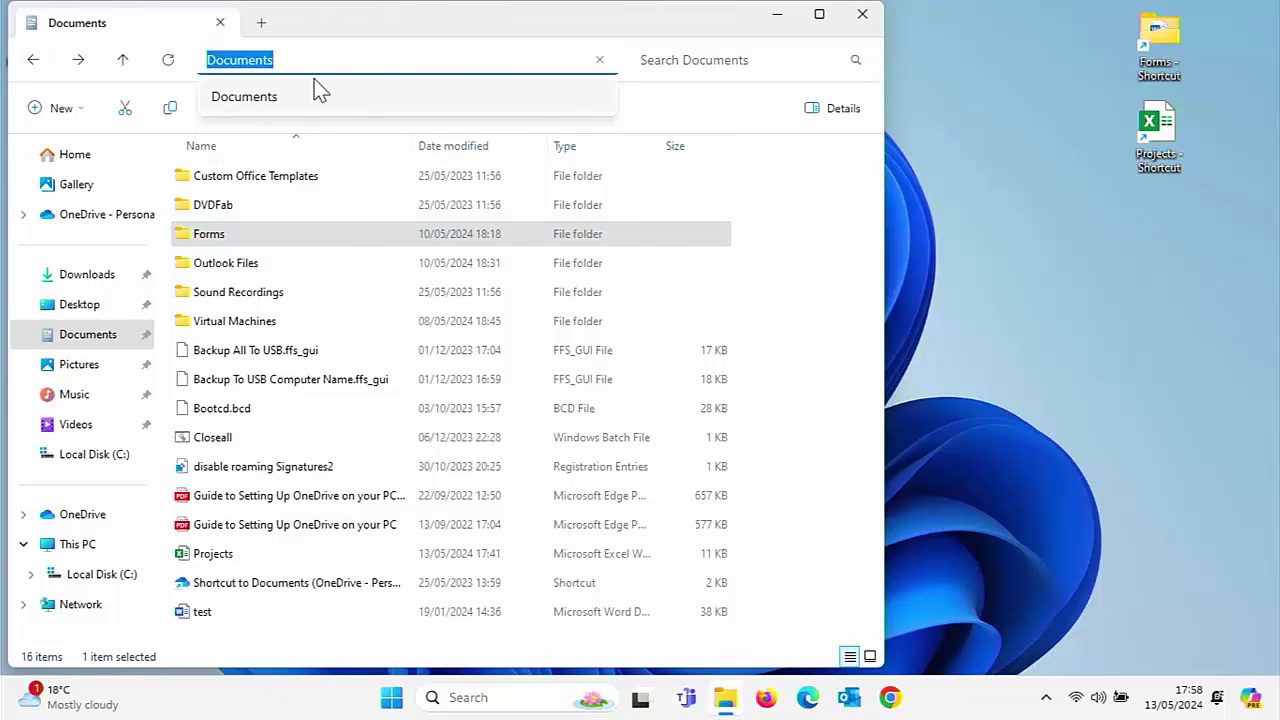
{"action": "type", "text": "\\\\192.168.10.200"}
{"action": "key", "text": "Return"}
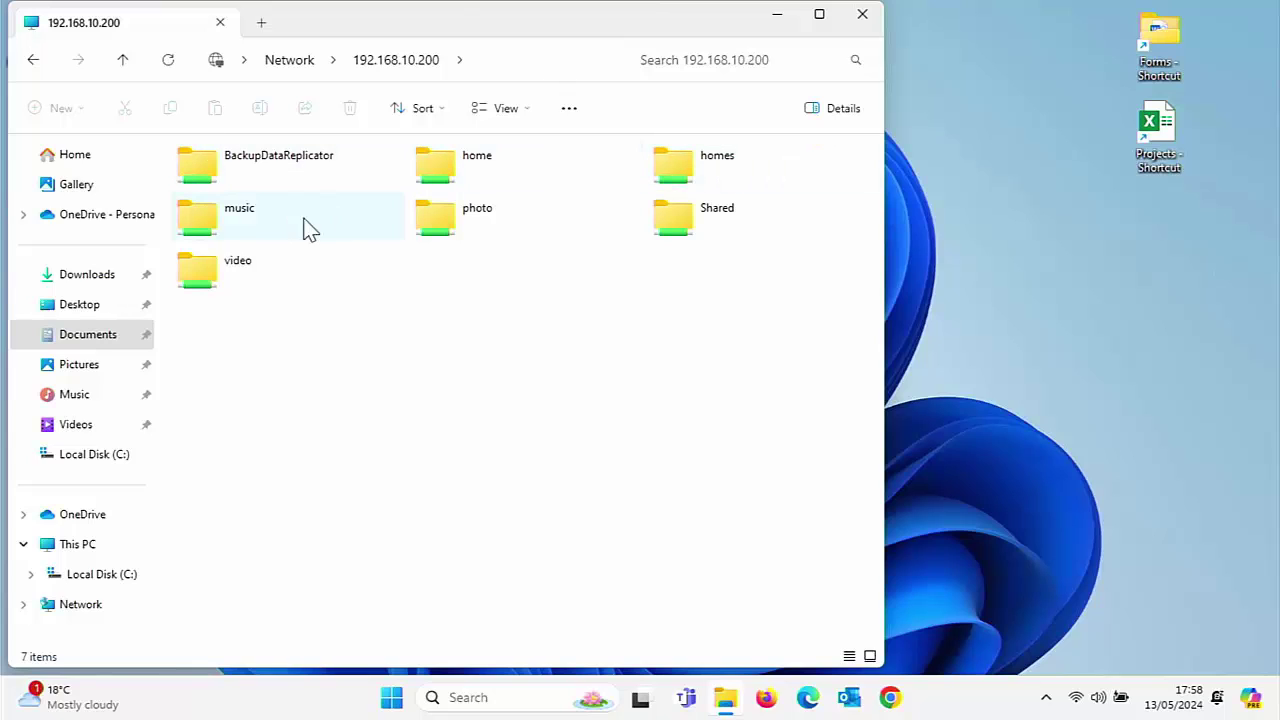
Step: Create a desktop shortcut to the Shared network folder and place it beneath the Projects shortcut
{"action": "left_click", "coordinate": [679, 228]}
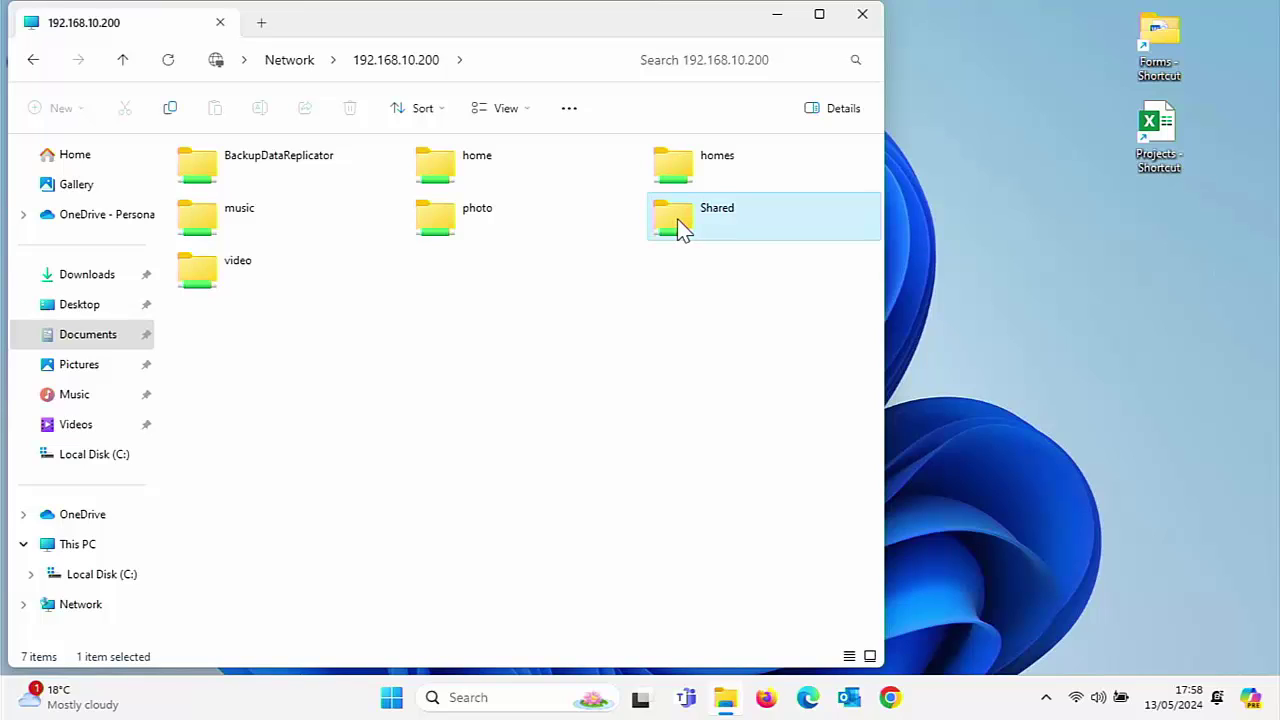
{"action": "left_click_drag", "start_coordinate": [677, 220], "coordinate": [1116, 219]}
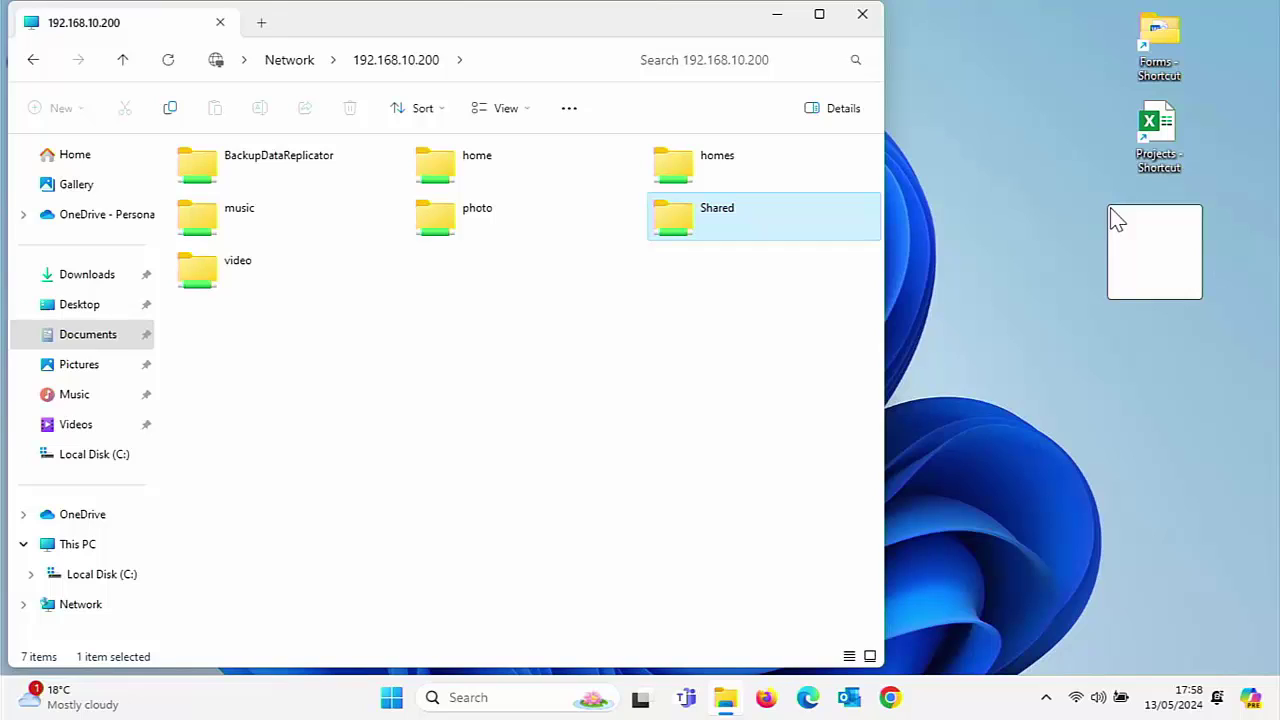
{"action": "left_click_drag", "start_coordinate": [1117, 221], "coordinate": [1112, 218]}
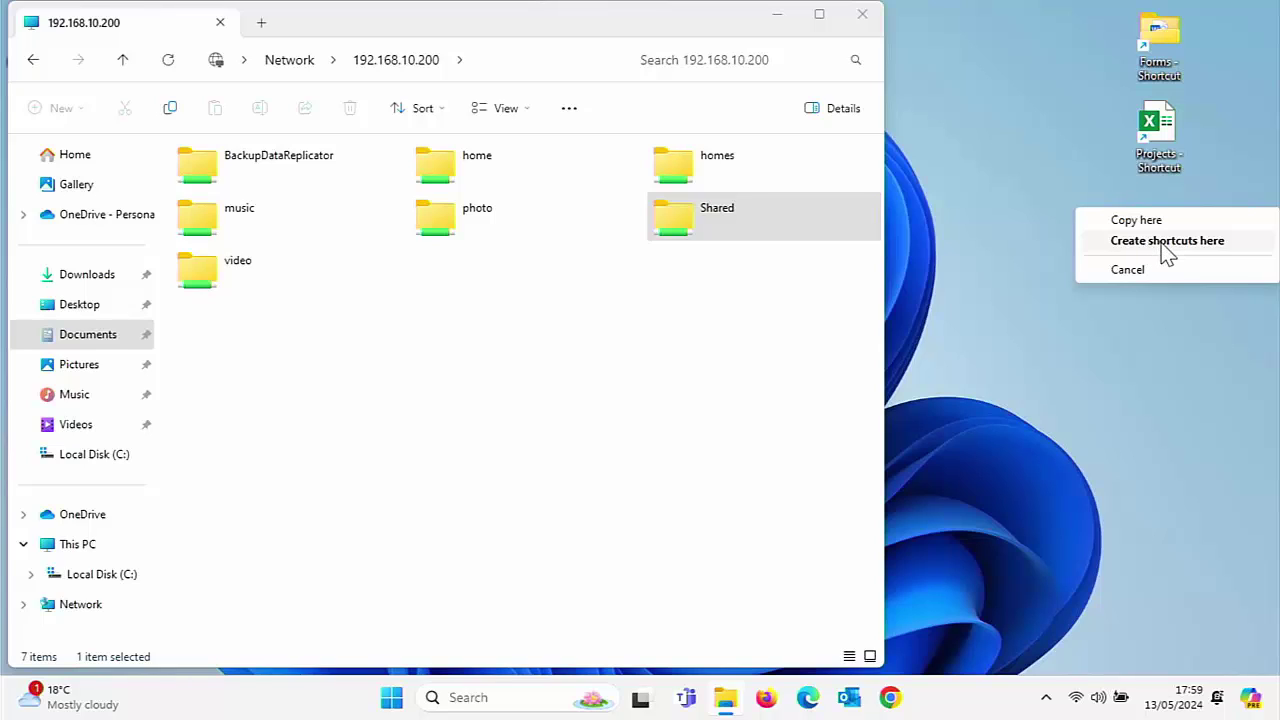
{"action": "left_click", "coordinate": [1167, 243]}
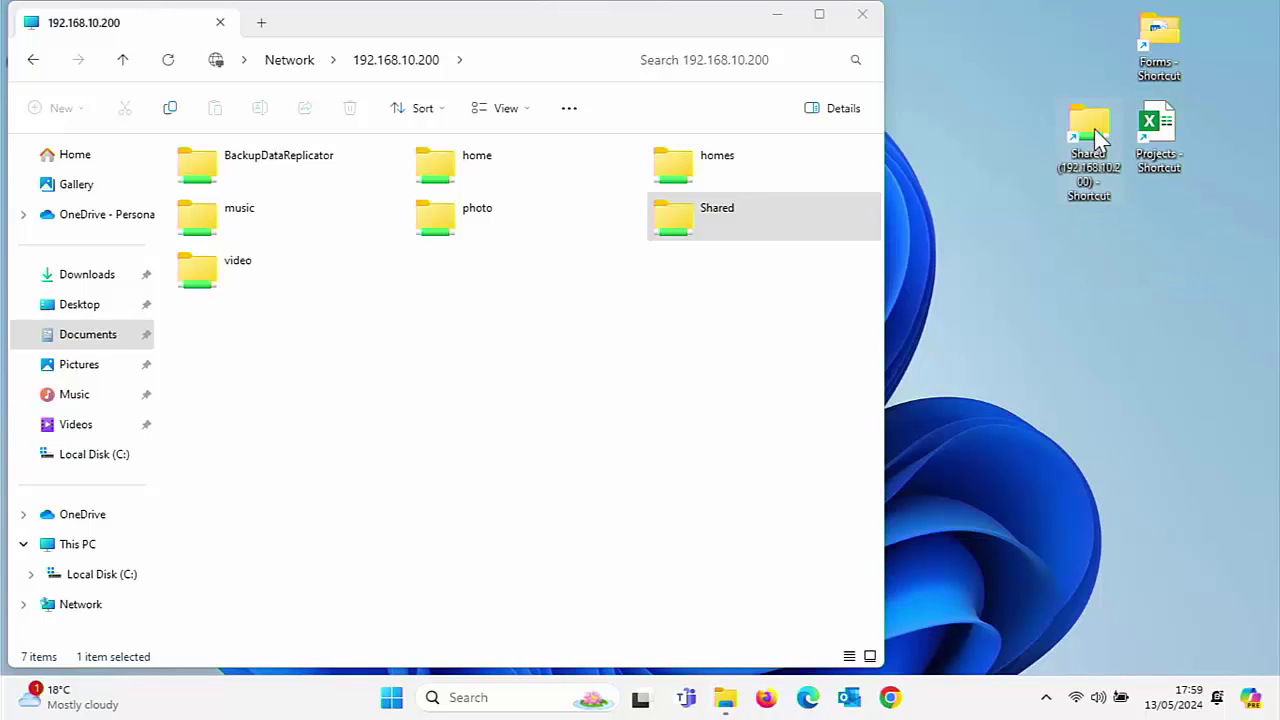
{"action": "left_click_drag", "start_coordinate": [1167, 264], "coordinate": [1169, 231]}
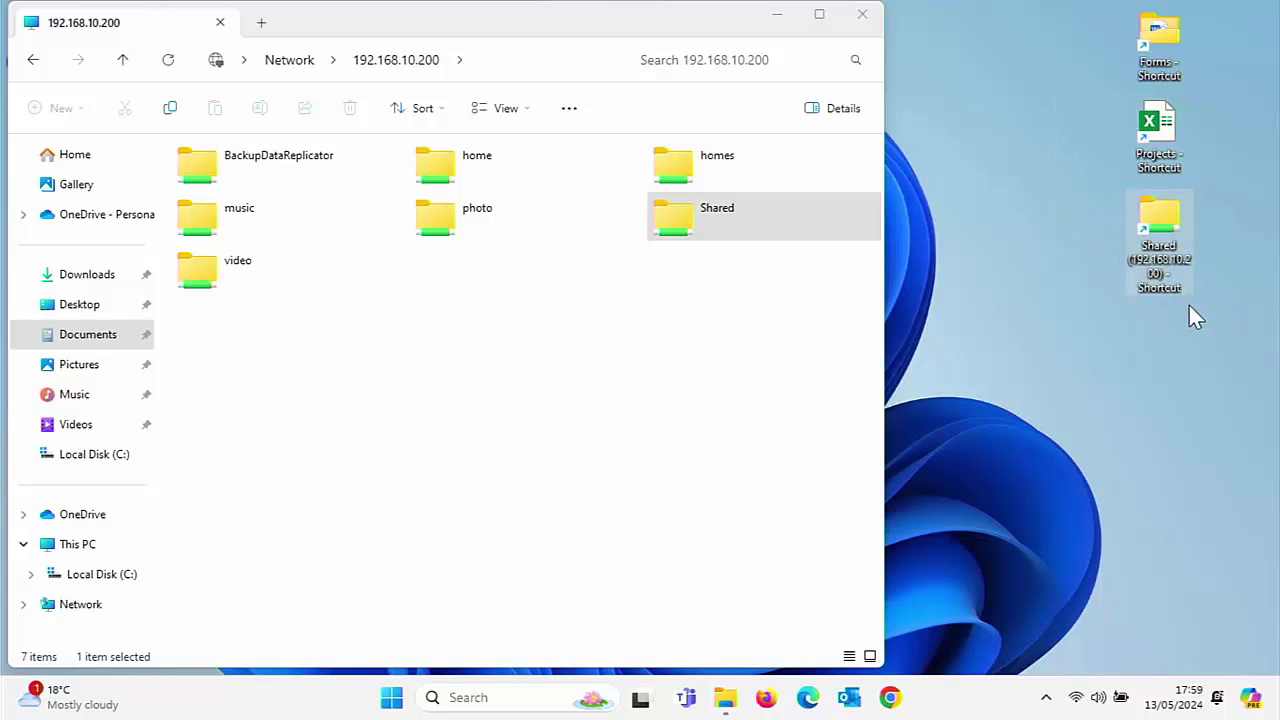
Step: Test the Shared desktop shortcut by opening the network folder through it and look over its contents
{"action": "double_click", "coordinate": [1165, 233]}
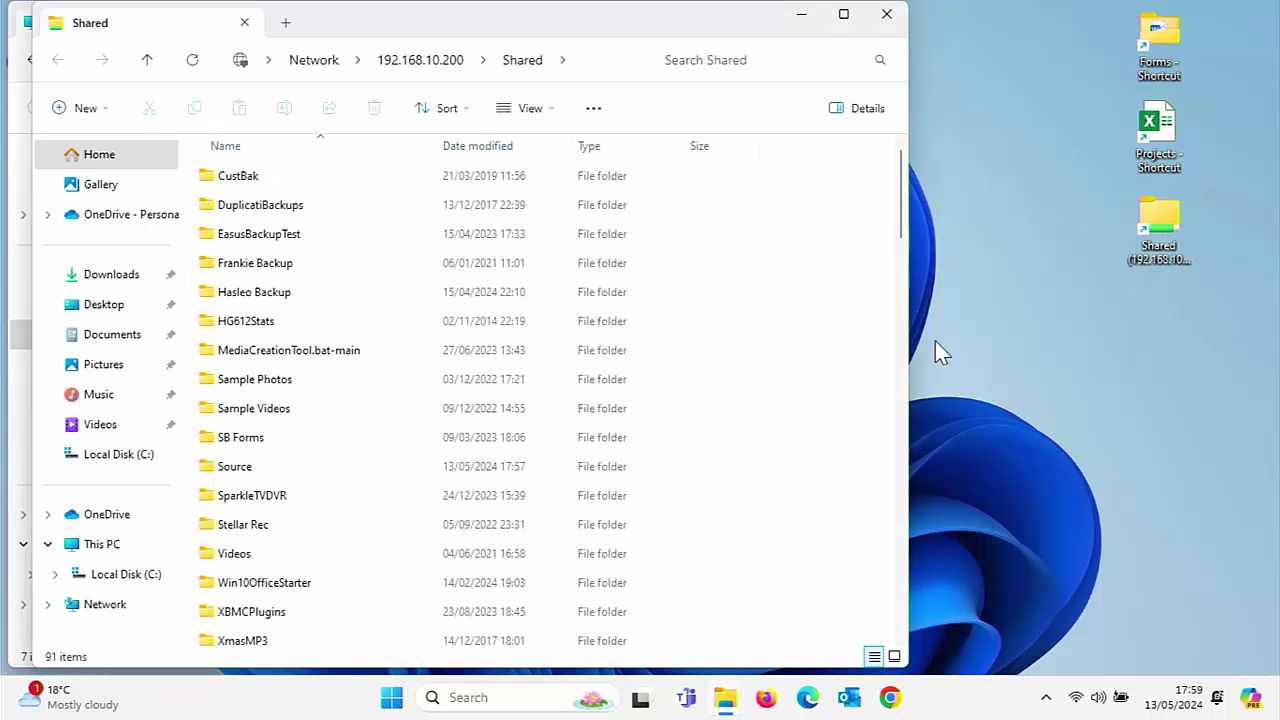
{"action": "scroll", "coordinate": [420, 331], "scroll_direction": "down", "scroll_amount": 1}
{"action": "scroll", "coordinate": [420, 330], "scroll_direction": "up", "scroll_amount": 1}
{"action": "mouse_move", "coordinate": [420, 331]}
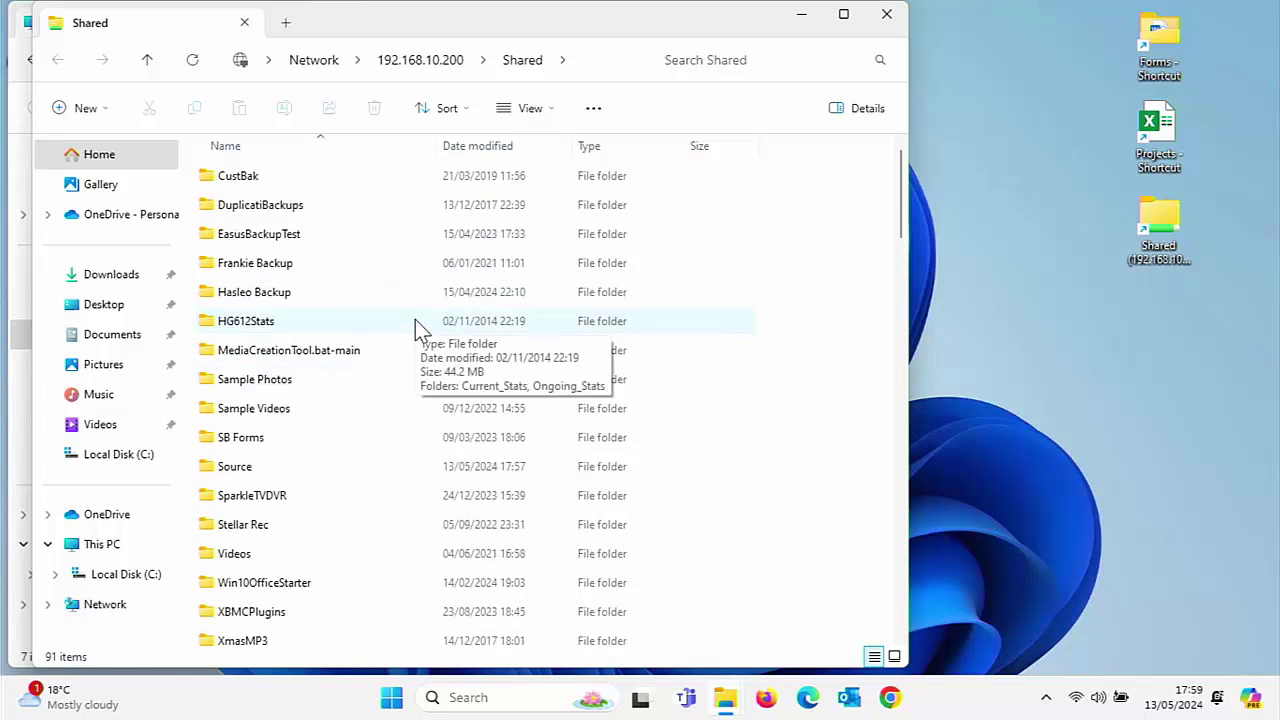